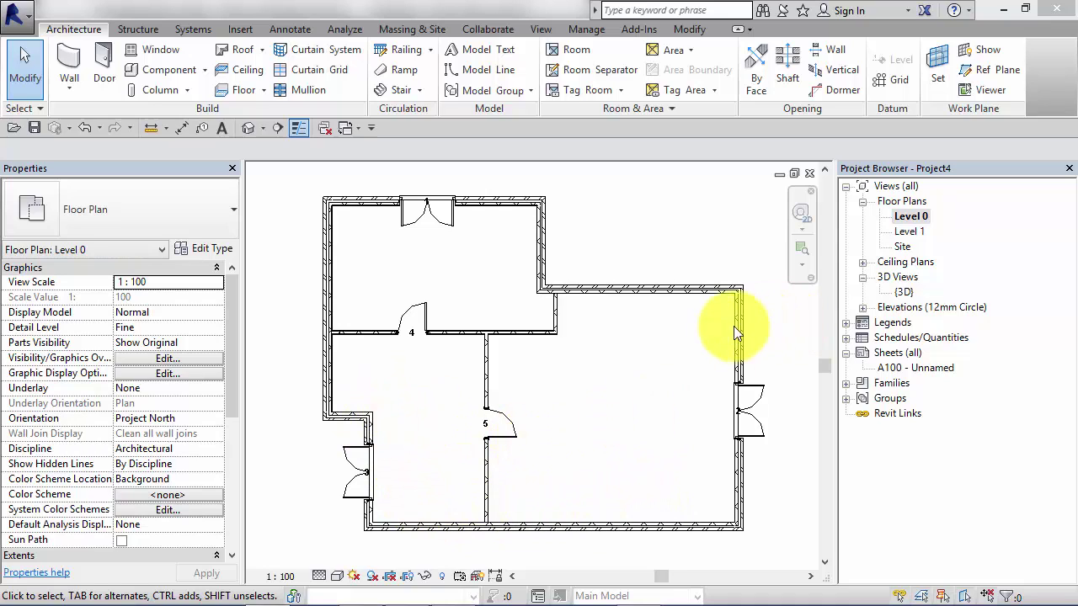
Select door 5 and flip its swing direction.
{"action": "left_click", "coordinate": [513, 426]}
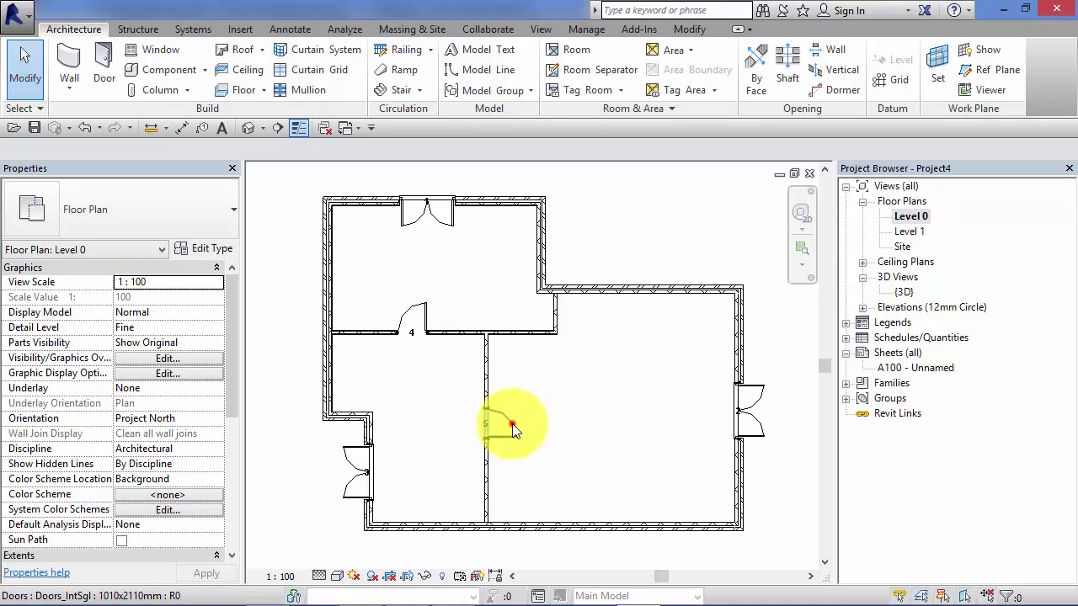
{"action": "left_click", "coordinate": [511, 423]}
{"action": "left_click", "coordinate": [511, 422]}
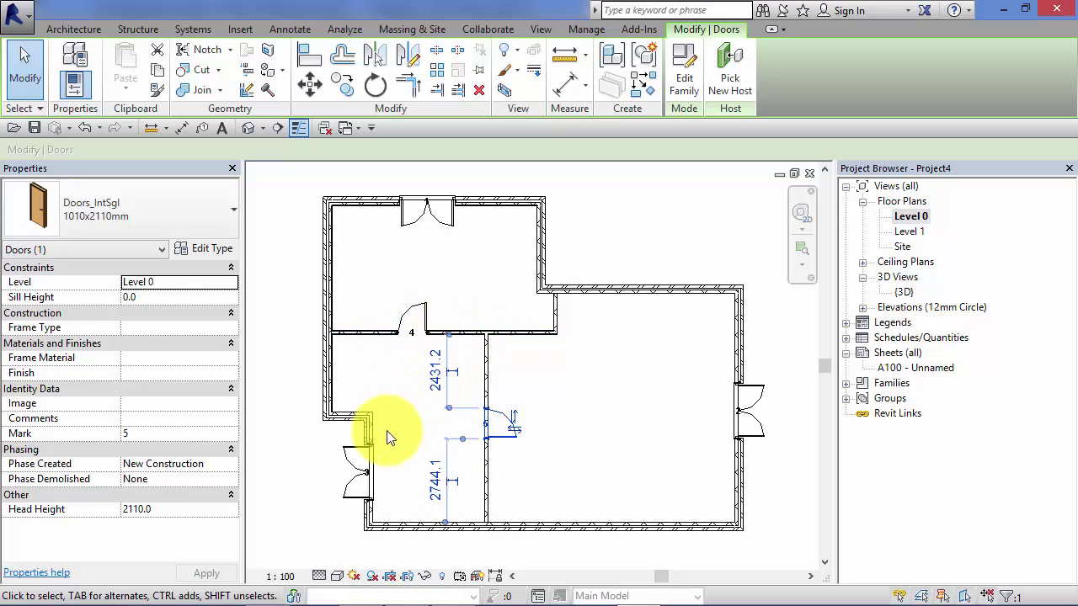
Set door 5's temporary dimensions to 2000 above, then 1800 from the wall below.
{"action": "middle_click_drag", "start_coordinate": [397, 419], "coordinate": [369, 378]}
{"action": "scroll", "coordinate": [445, 429], "scroll_direction": "up", "scroll_amount": 2}
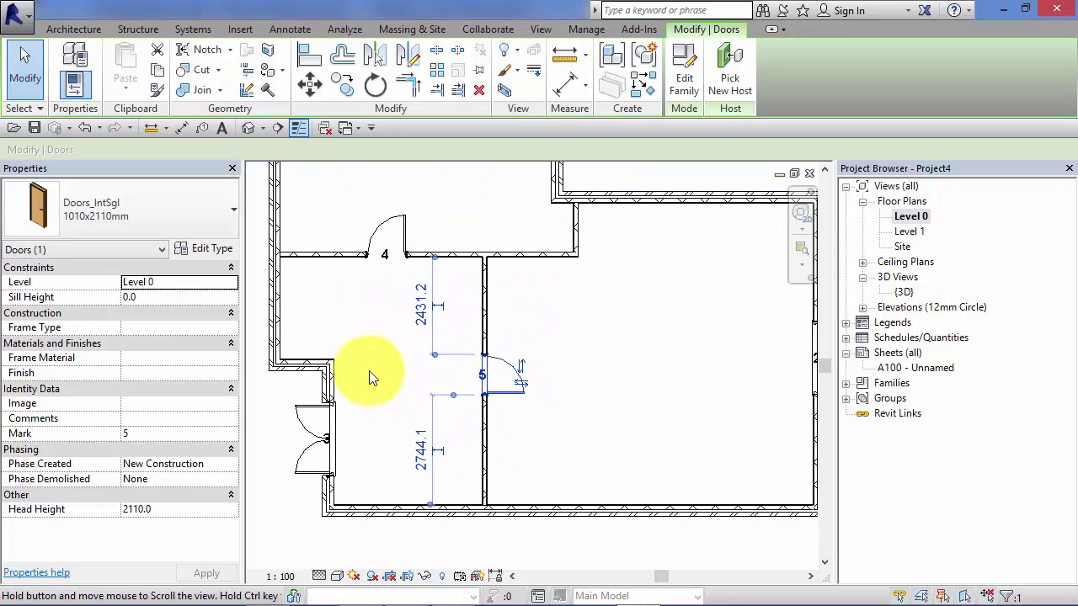
{"action": "left_click", "coordinate": [423, 316]}
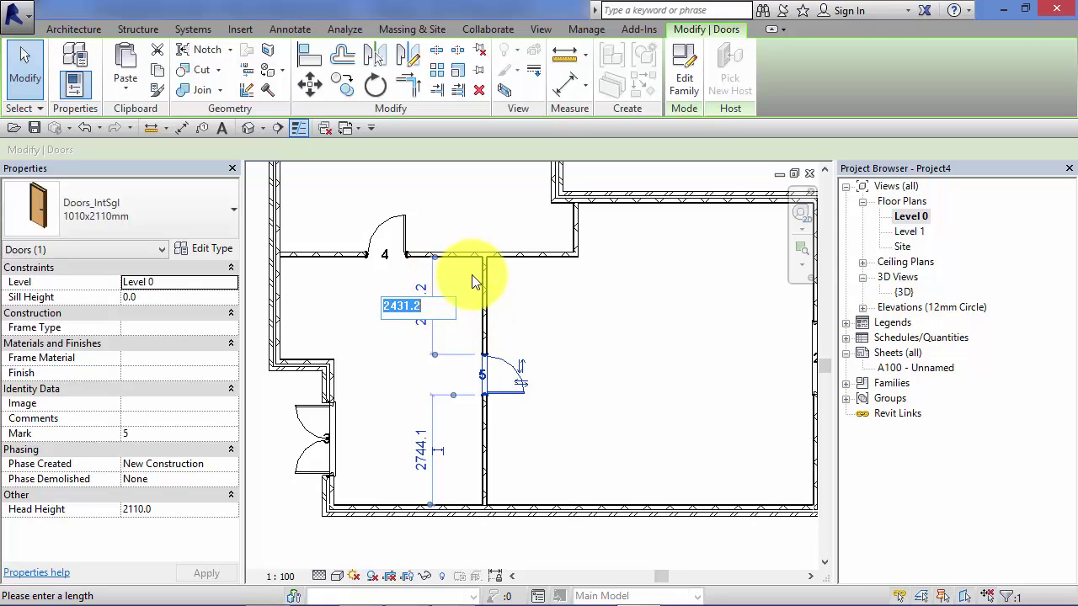
{"action": "type", "text": "2000"}
{"action": "key", "text": "Return"}
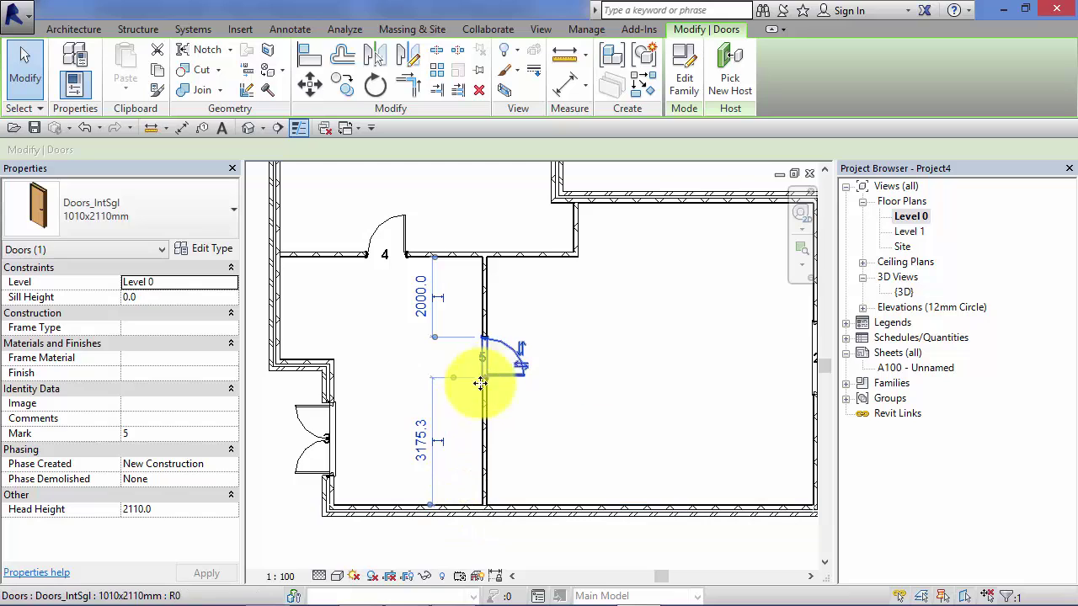
{"action": "left_click", "coordinate": [422, 445]}
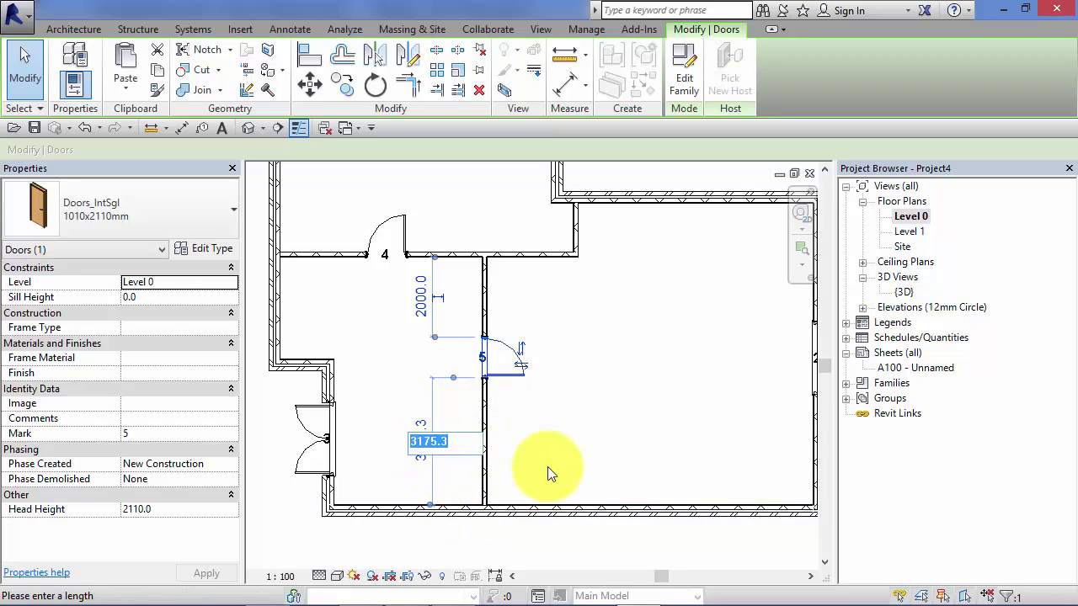
{"action": "type", "text": "1800"}
{"action": "key", "text": "Return"}
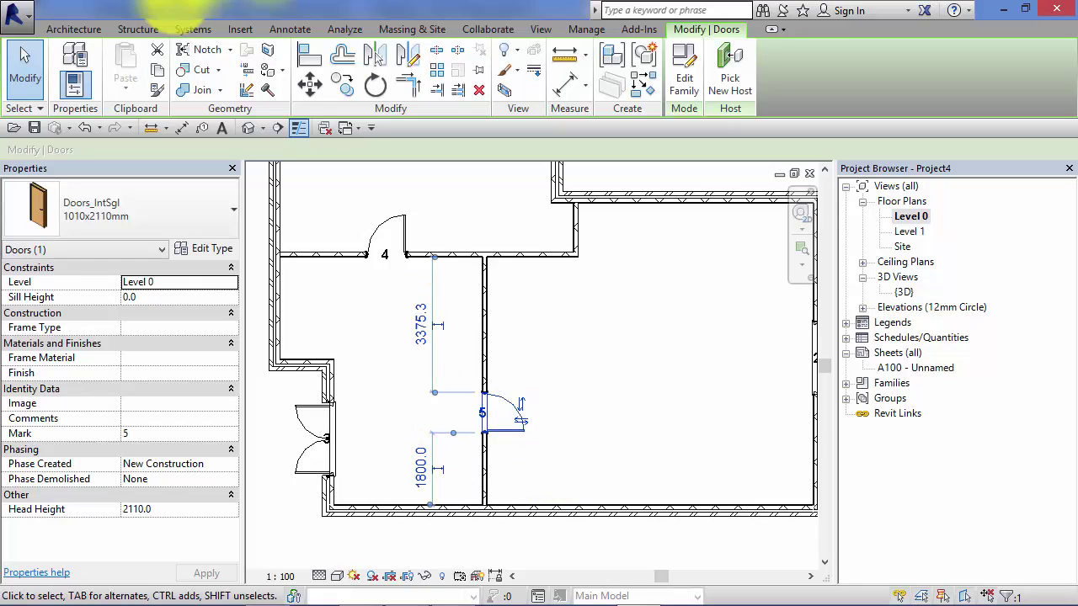
{"action": "left_click", "coordinate": [529, 371]}
{"action": "middle_click_drag", "start_coordinate": [644, 287], "coordinate": [463, 370]}
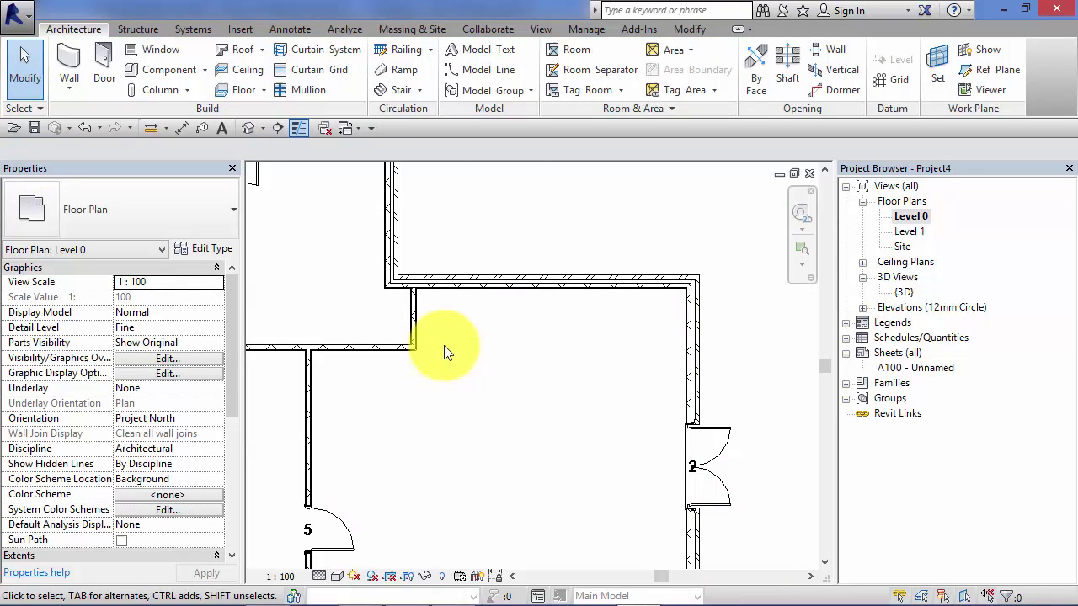
{"action": "left_click", "coordinate": [411, 315]}
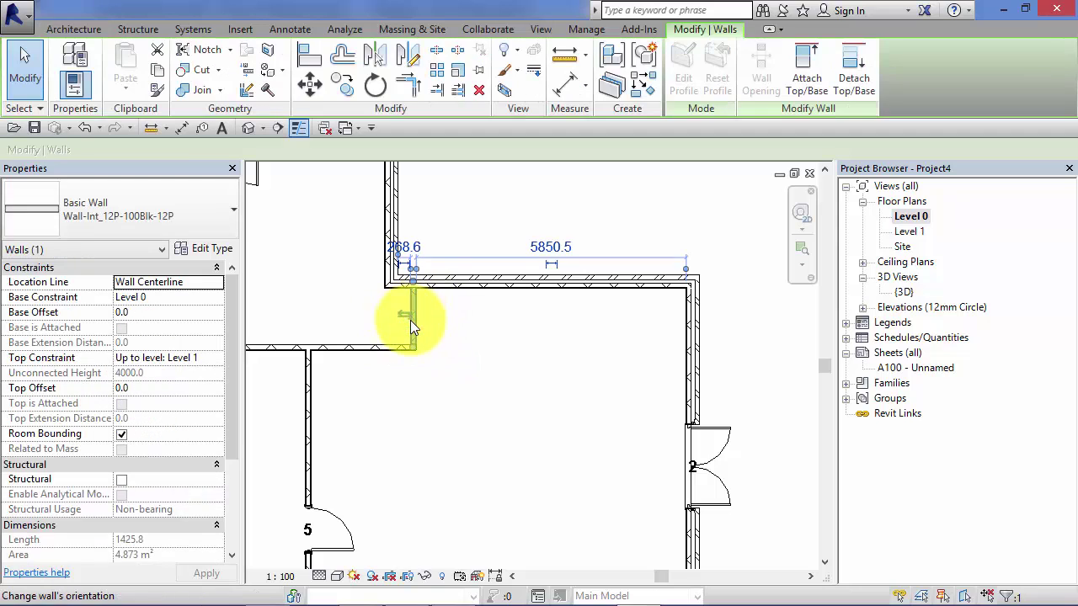
{"action": "scroll", "coordinate": [543, 297], "scroll_direction": "up", "scroll_amount": 3}
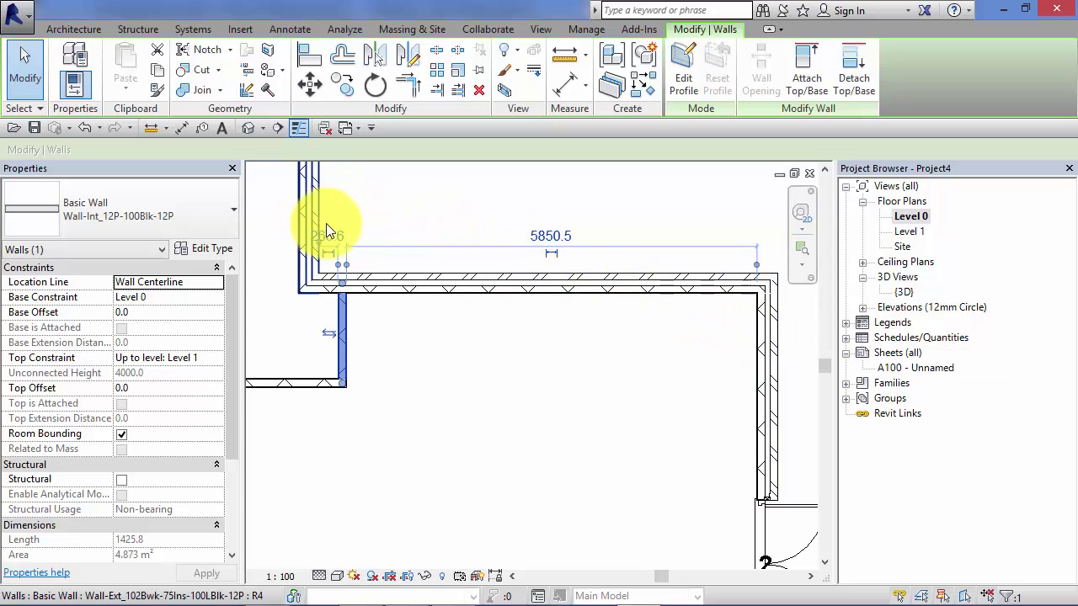
{"action": "left_click", "coordinate": [554, 235]}
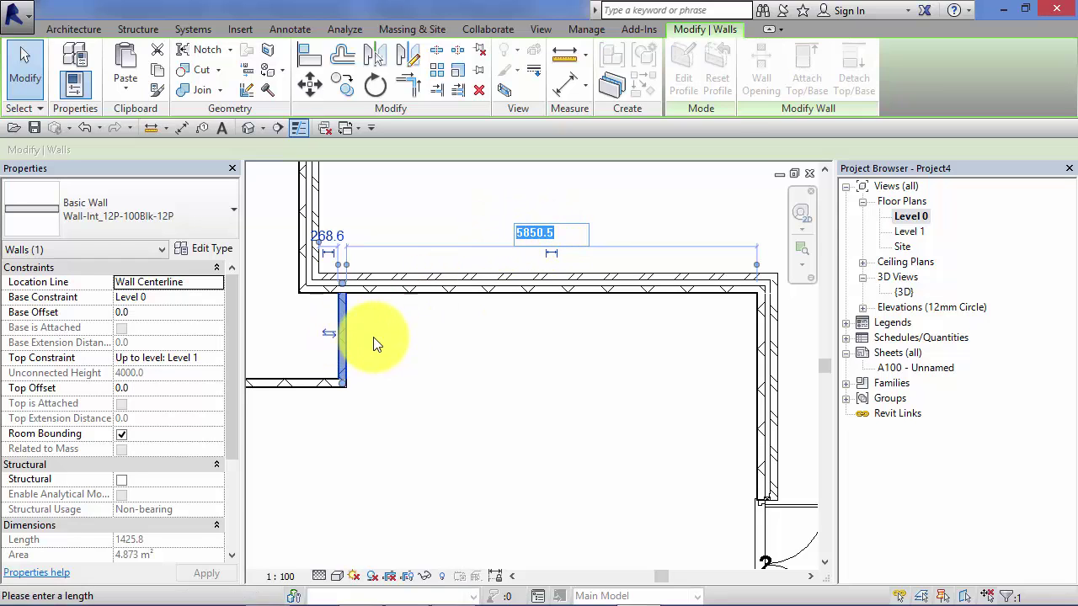
{"action": "left_click", "coordinate": [488, 342]}
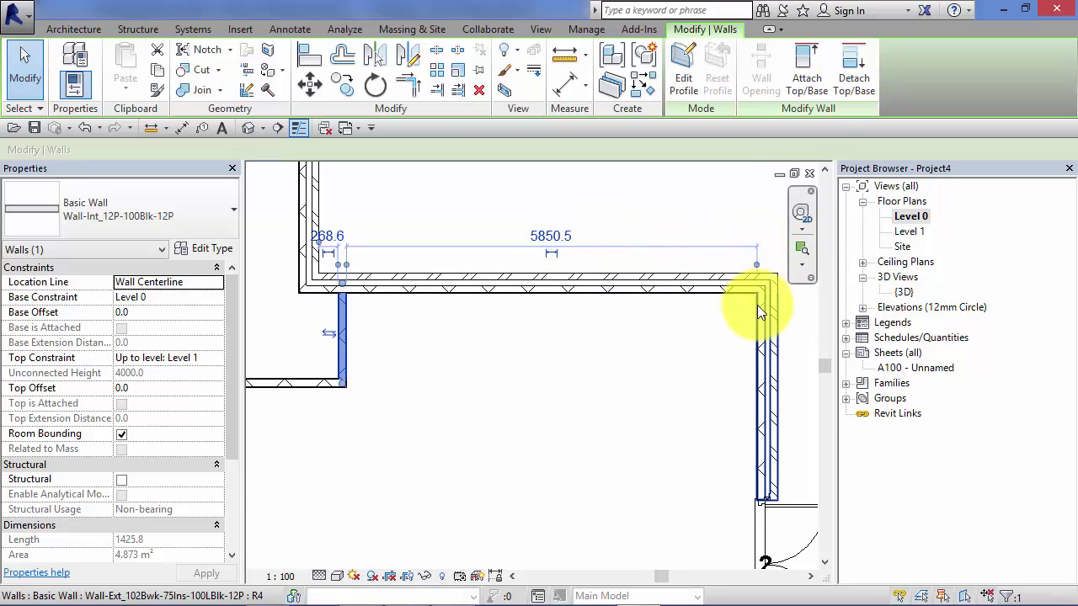
{"action": "middle_click_drag", "start_coordinate": [436, 362], "coordinate": [410, 354]}
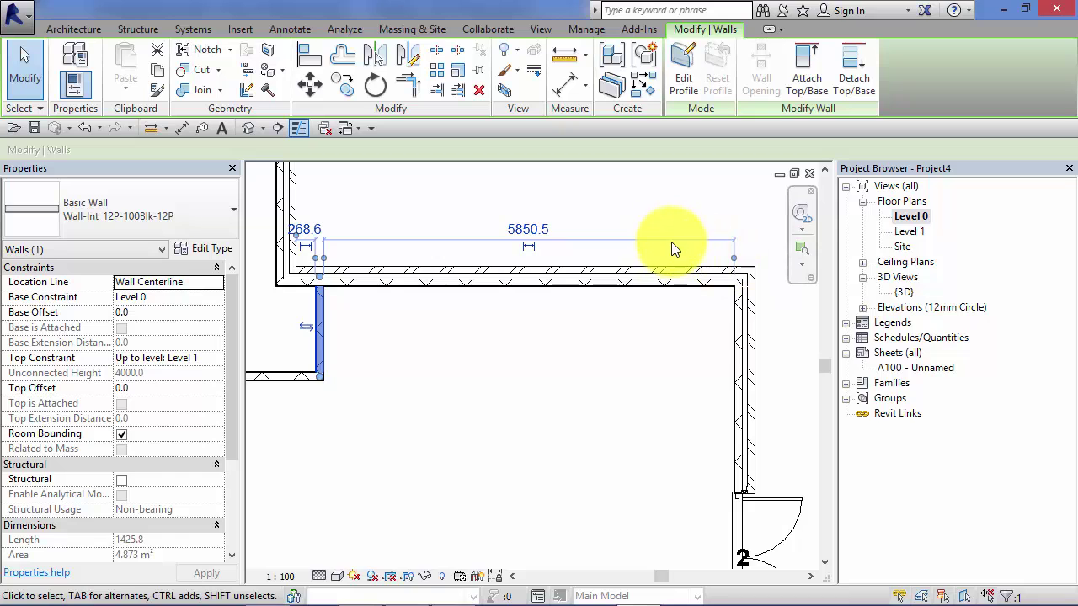
Re-reference the short interior wall's dimension to the right exterior wall and set it to 6000.
{"action": "left_click", "coordinate": [435, 365]}
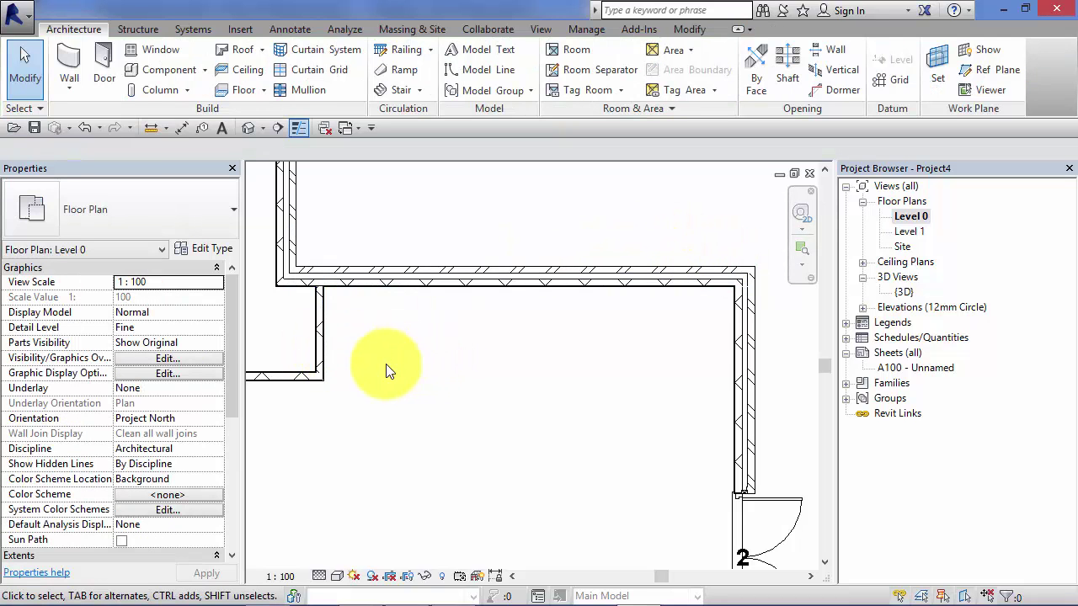
{"action": "left_click", "coordinate": [320, 331]}
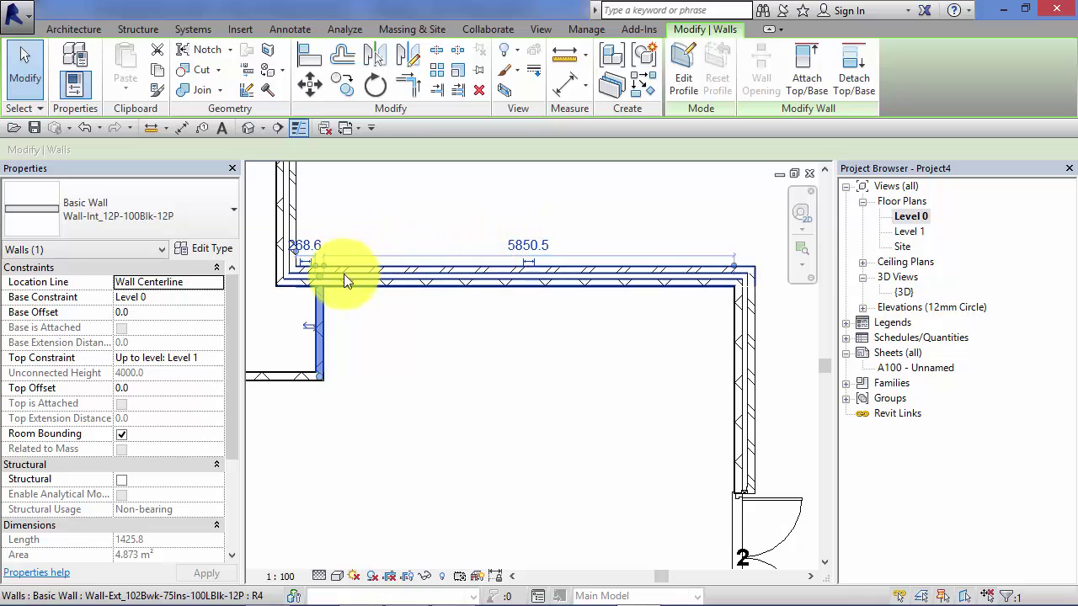
{"action": "left_click", "coordinate": [399, 329]}
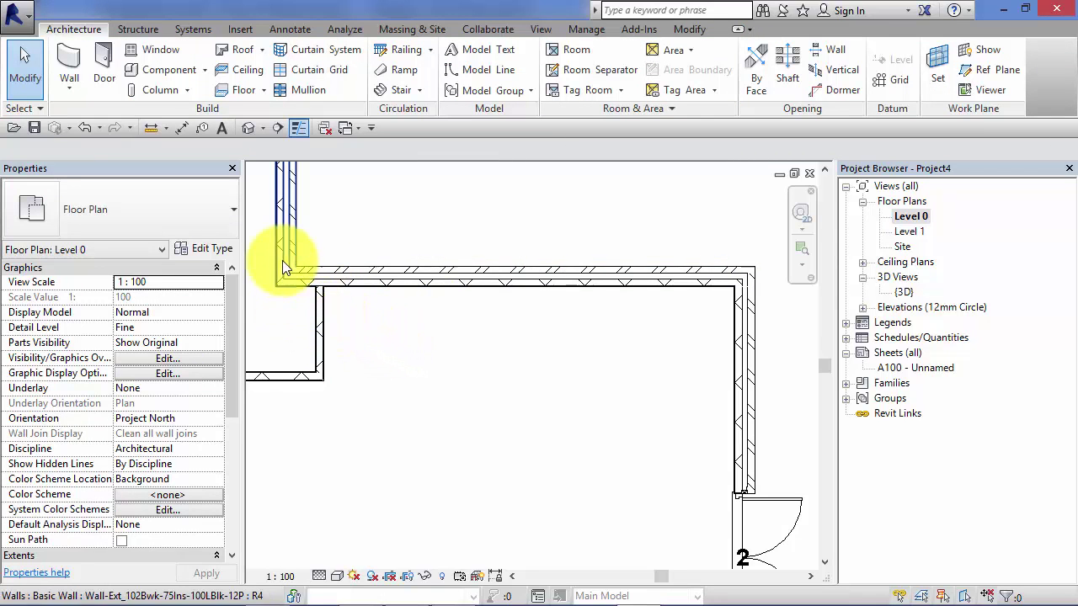
{"action": "left_click", "coordinate": [318, 332]}
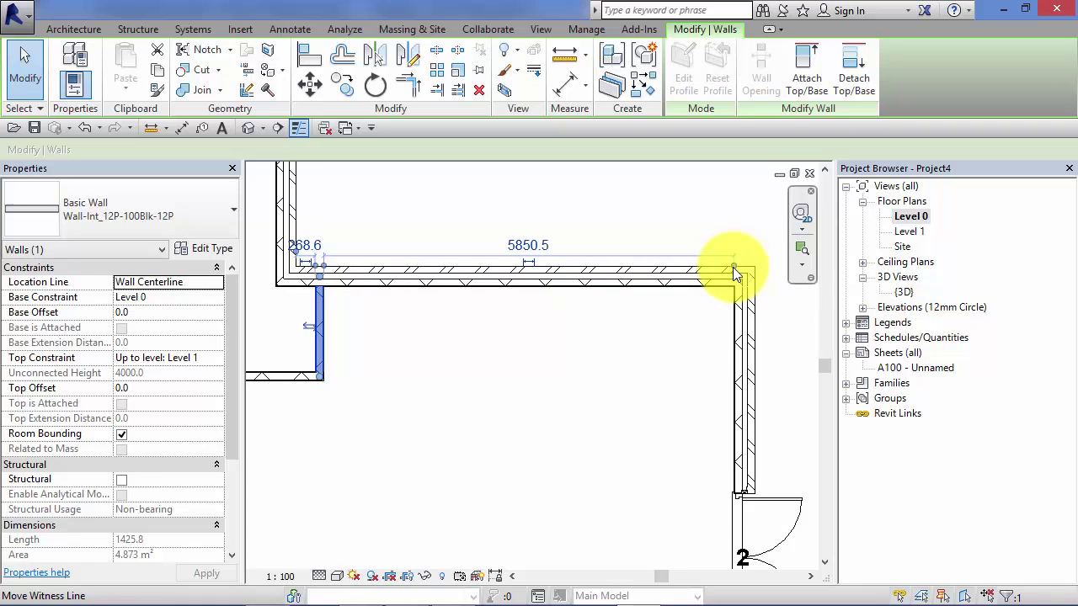
{"action": "left_click_drag", "start_coordinate": [735, 268], "coordinate": [759, 331]}
{"action": "left_click_drag", "start_coordinate": [733, 267], "coordinate": [755, 296]}
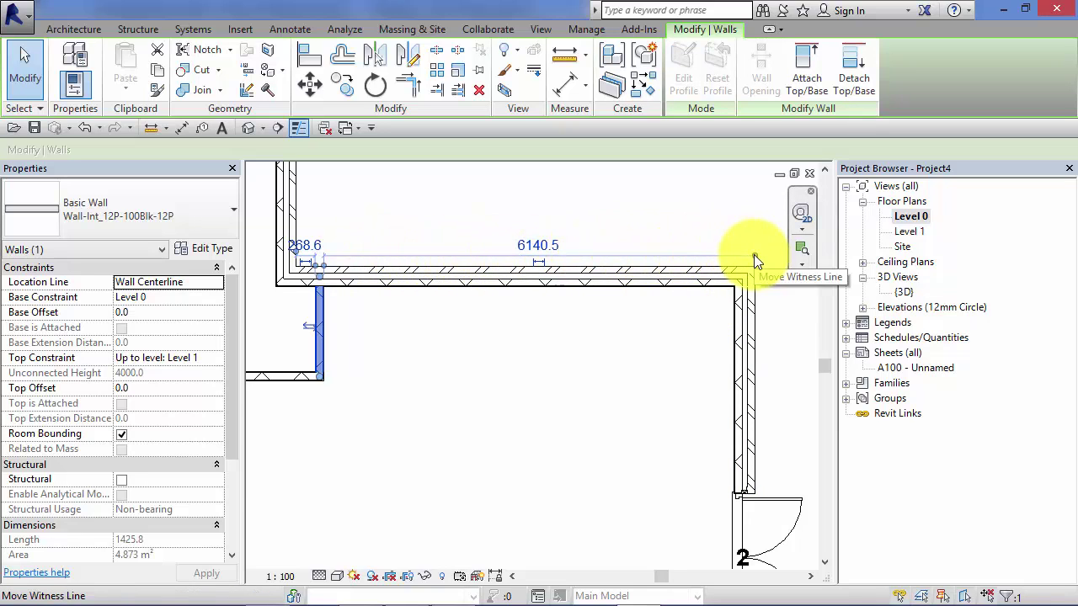
{"action": "left_click", "coordinate": [534, 245]}
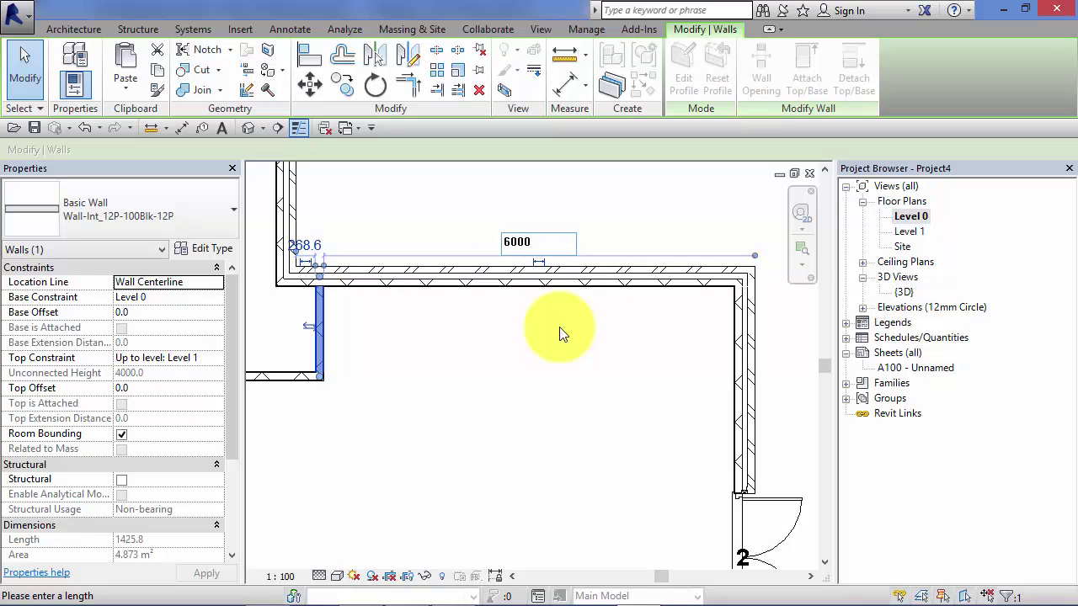
{"action": "key", "text": "Return"}
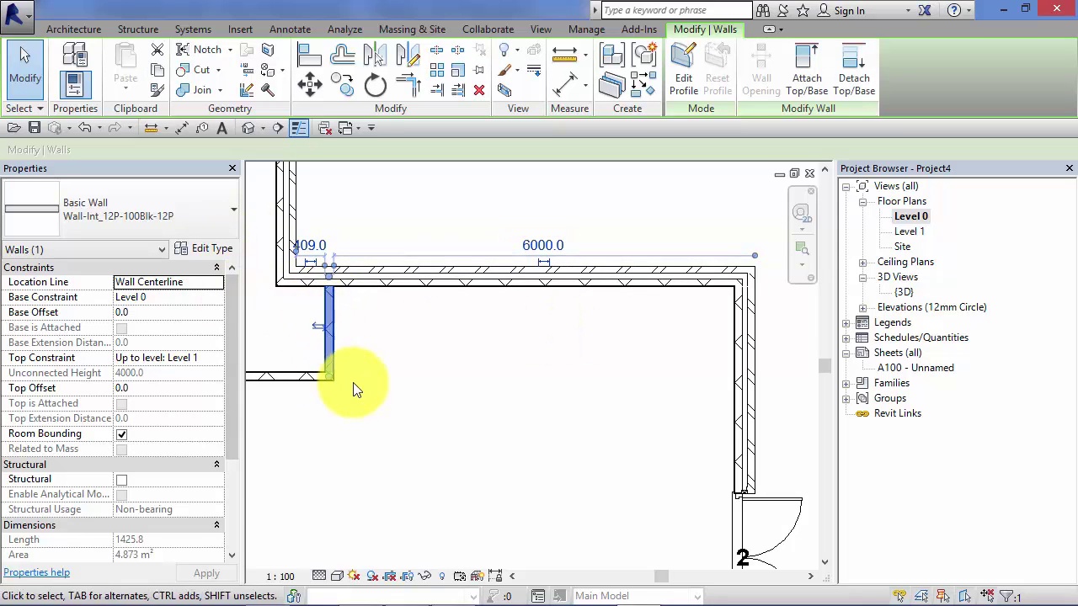
{"action": "scroll", "coordinate": [423, 391], "scroll_direction": "down", "scroll_amount": 2}
Select the left exterior double door 3 with the whole floor plan in view.
{"action": "scroll", "coordinate": [500, 464], "scroll_direction": "down", "scroll_amount": 1}
{"action": "middle_click_drag", "start_coordinate": [488, 472], "coordinate": [584, 413]}
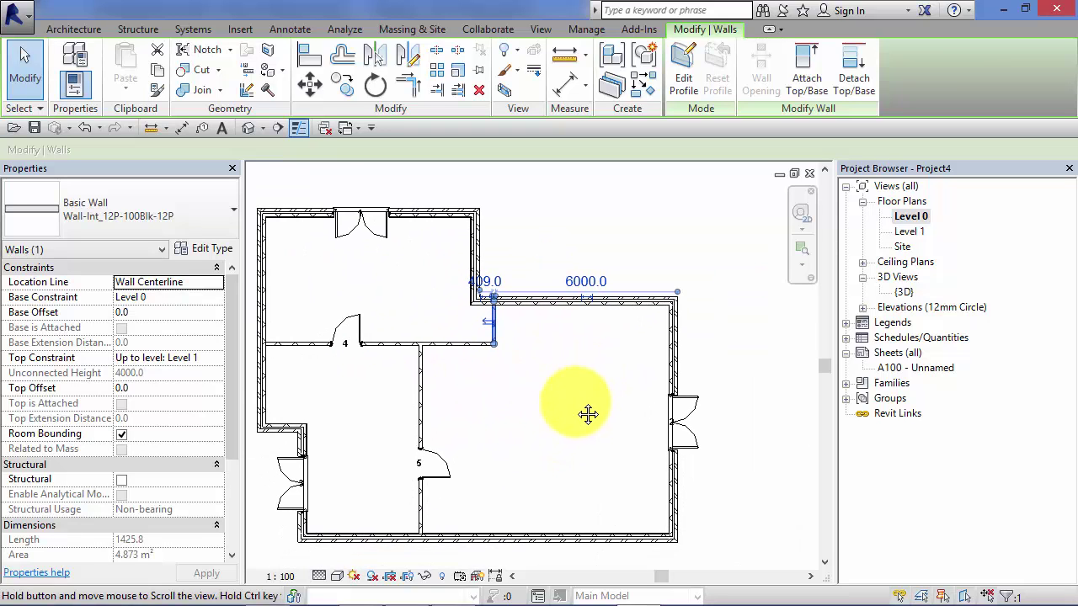
{"action": "middle_click_drag", "start_coordinate": [517, 419], "coordinate": [534, 445]}
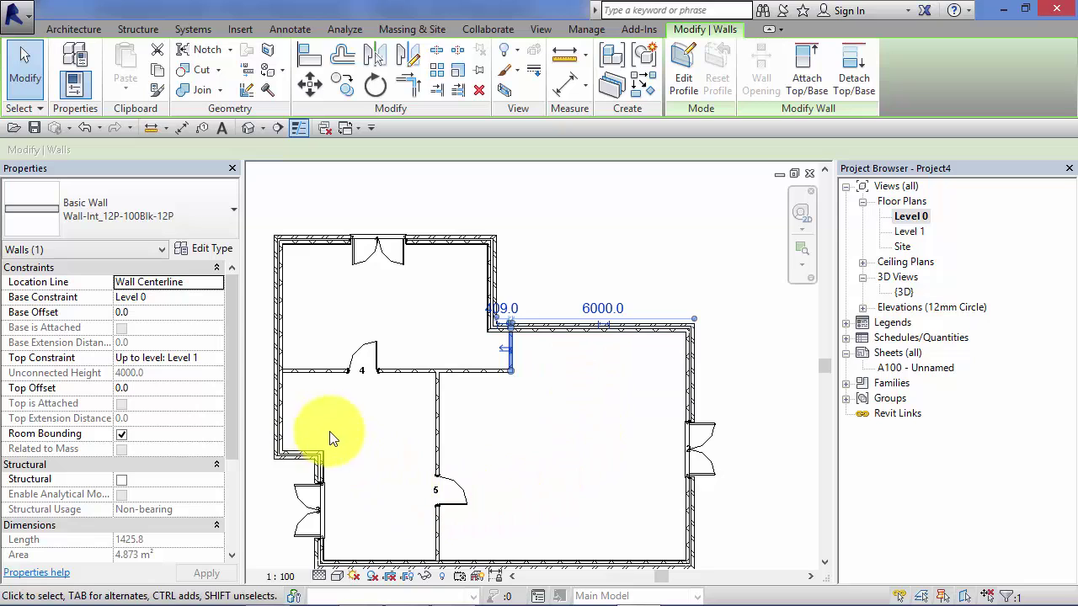
{"action": "middle_click_drag", "start_coordinate": [357, 435], "coordinate": [411, 383]}
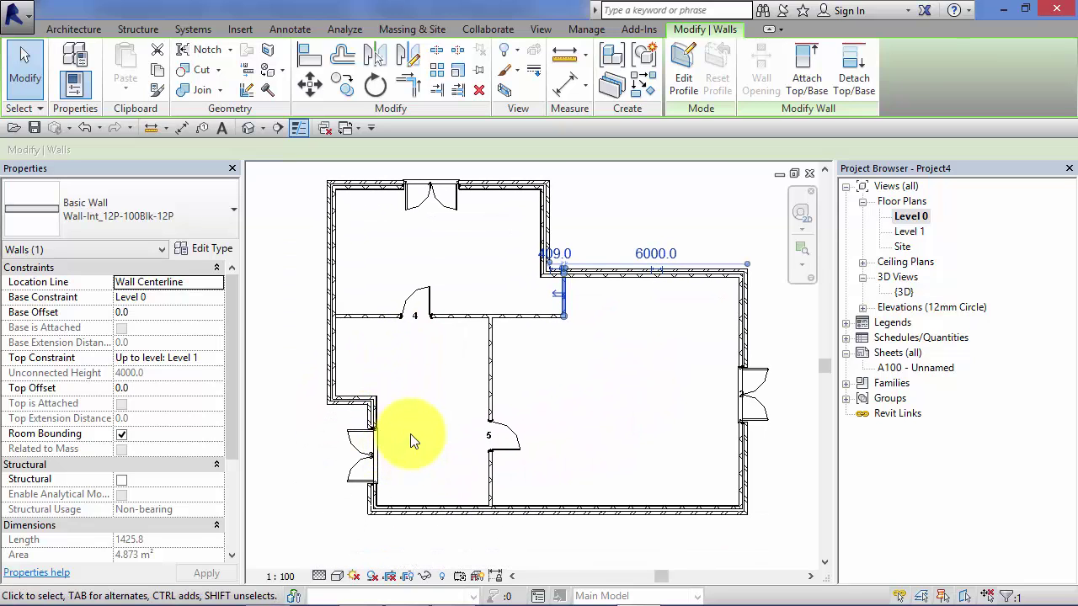
{"action": "middle_click_drag", "start_coordinate": [414, 441], "coordinate": [434, 453]}
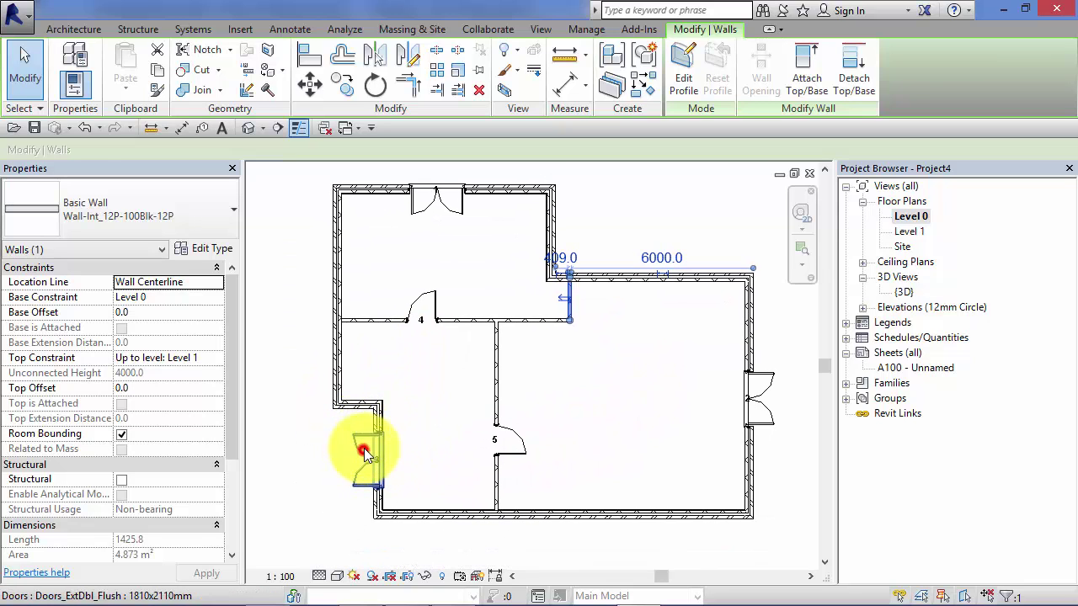
{"action": "left_click", "coordinate": [364, 451]}
Move door 3's upper witness line to the inner wall face, giving 1086.4.
{"action": "scroll", "coordinate": [303, 501], "scroll_direction": "up", "scroll_amount": 2}
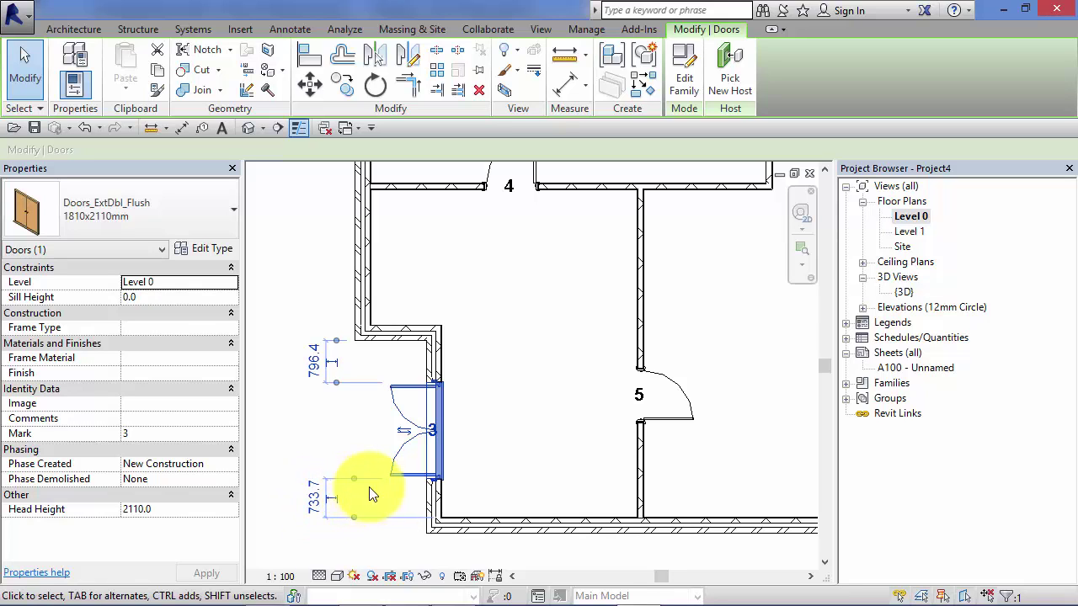
{"action": "scroll", "coordinate": [274, 330], "scroll_direction": "up", "scroll_amount": 3}
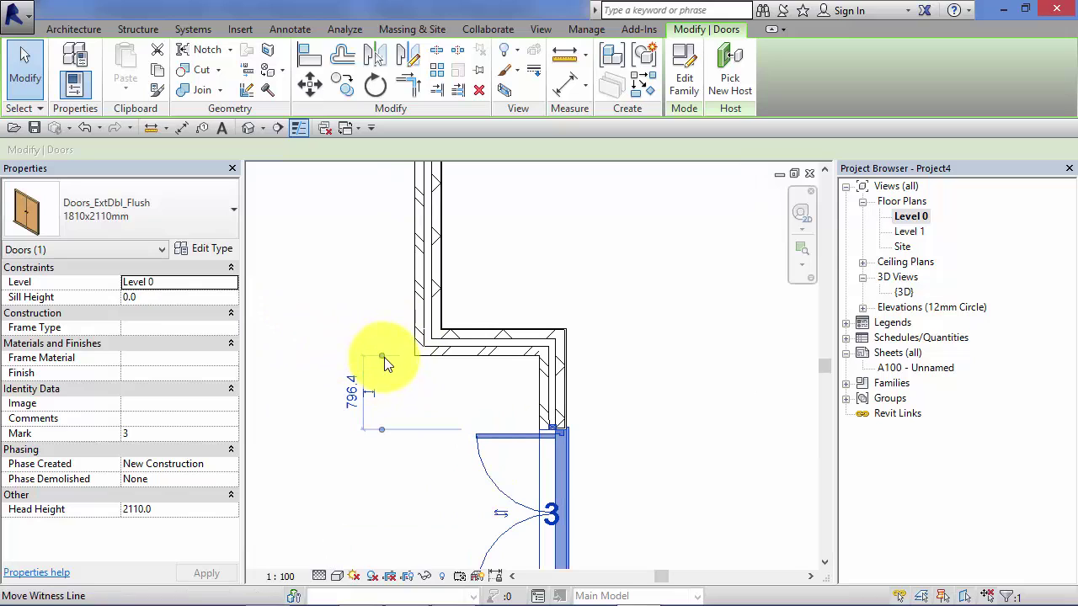
{"action": "left_click", "coordinate": [381, 356]}
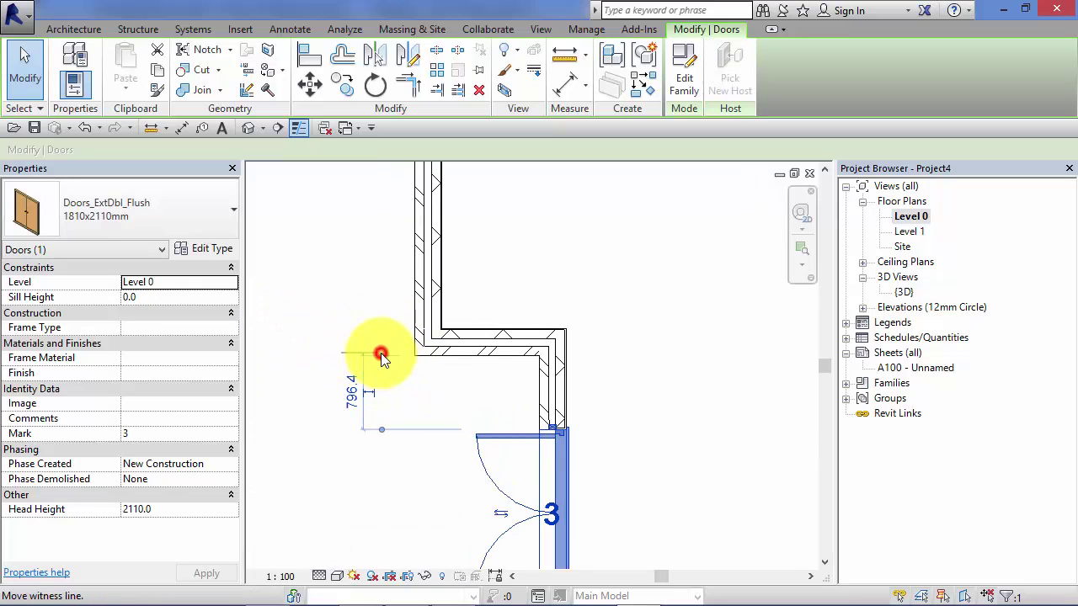
{"action": "left_click", "coordinate": [470, 327]}
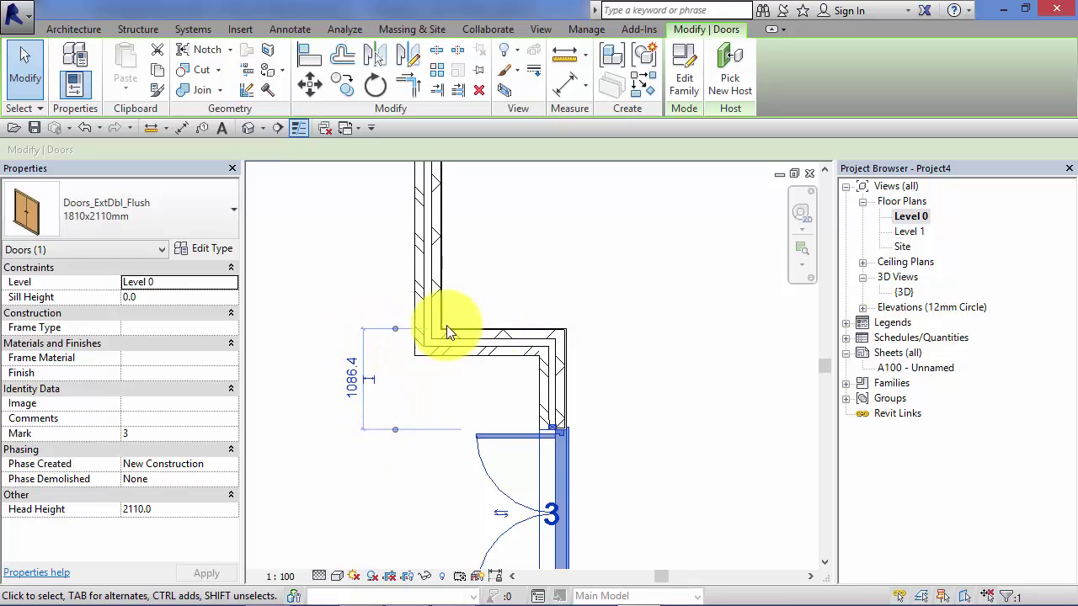
{"action": "scroll", "coordinate": [517, 289], "scroll_direction": "down", "scroll_amount": 3}
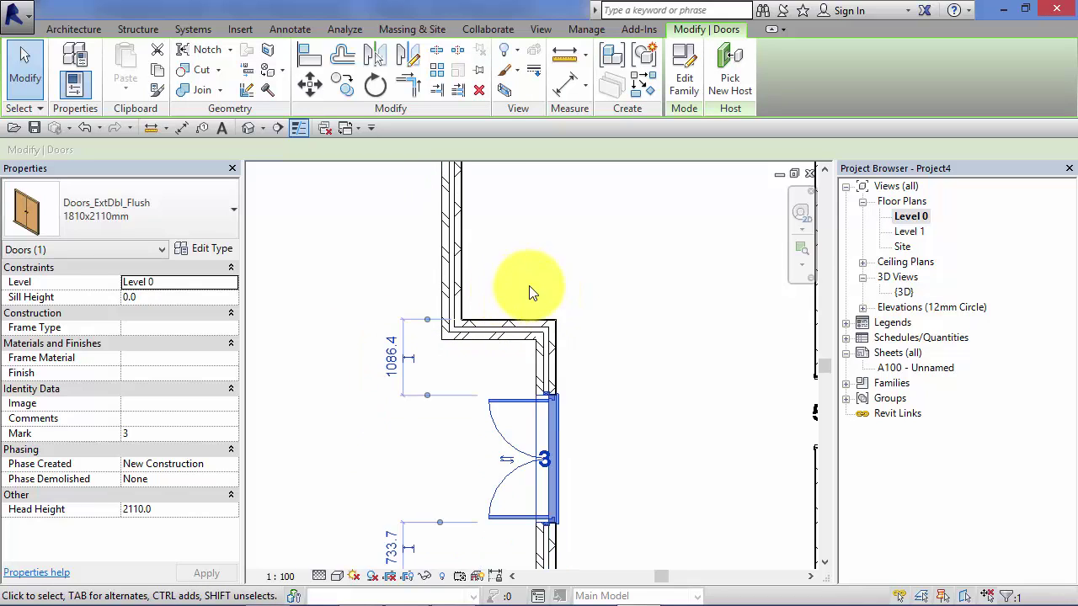
{"action": "scroll", "coordinate": [469, 360], "scroll_direction": "up", "scroll_amount": 4}
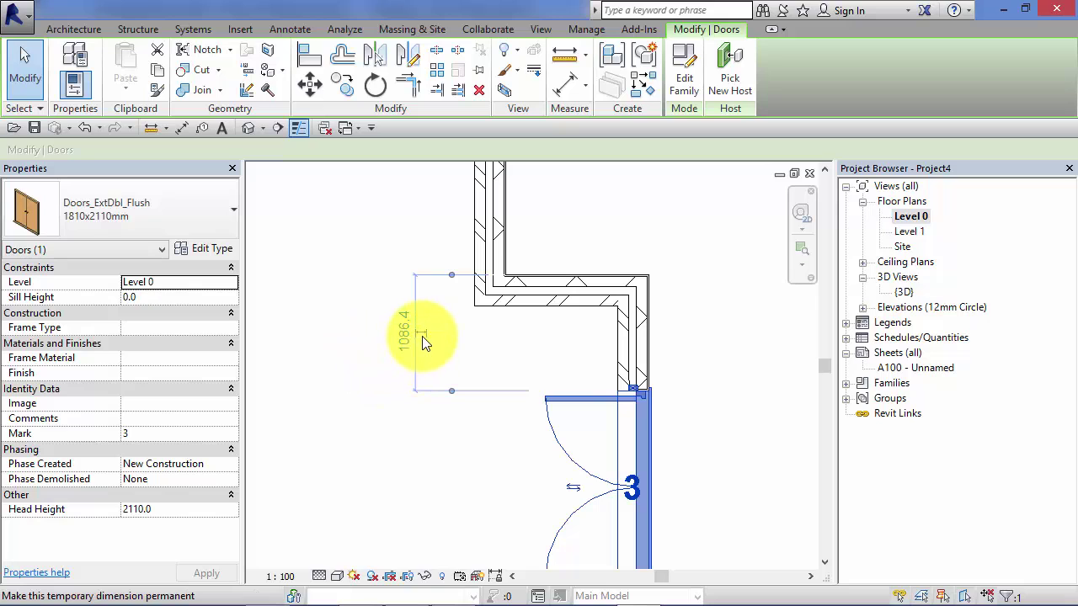
{"action": "scroll", "coordinate": [417, 344], "scroll_direction": "down", "scroll_amount": 3}
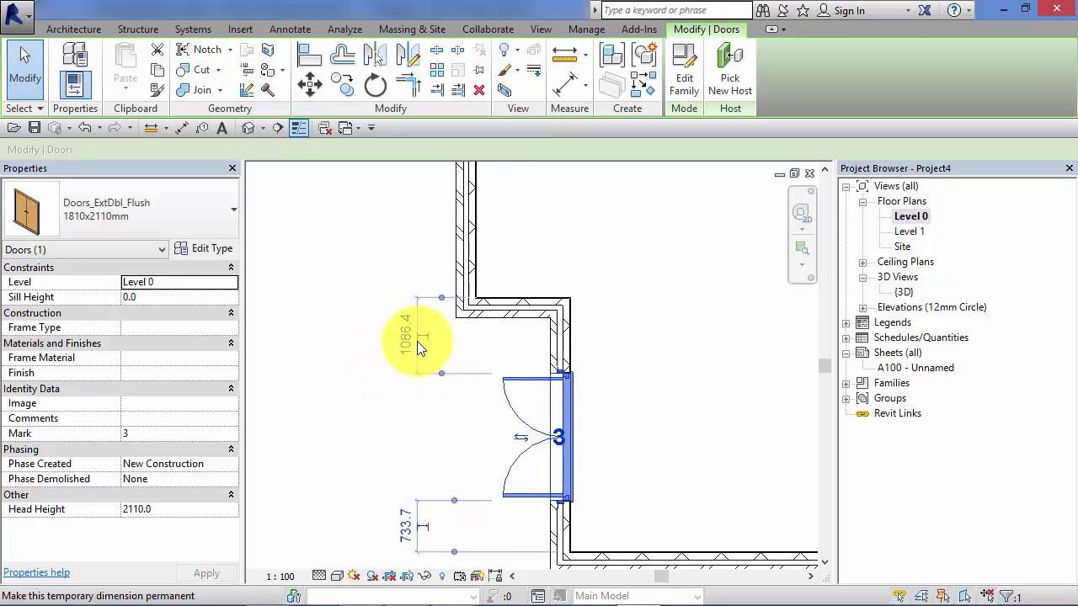
{"action": "scroll", "coordinate": [425, 518], "scroll_direction": "up", "scroll_amount": 1}
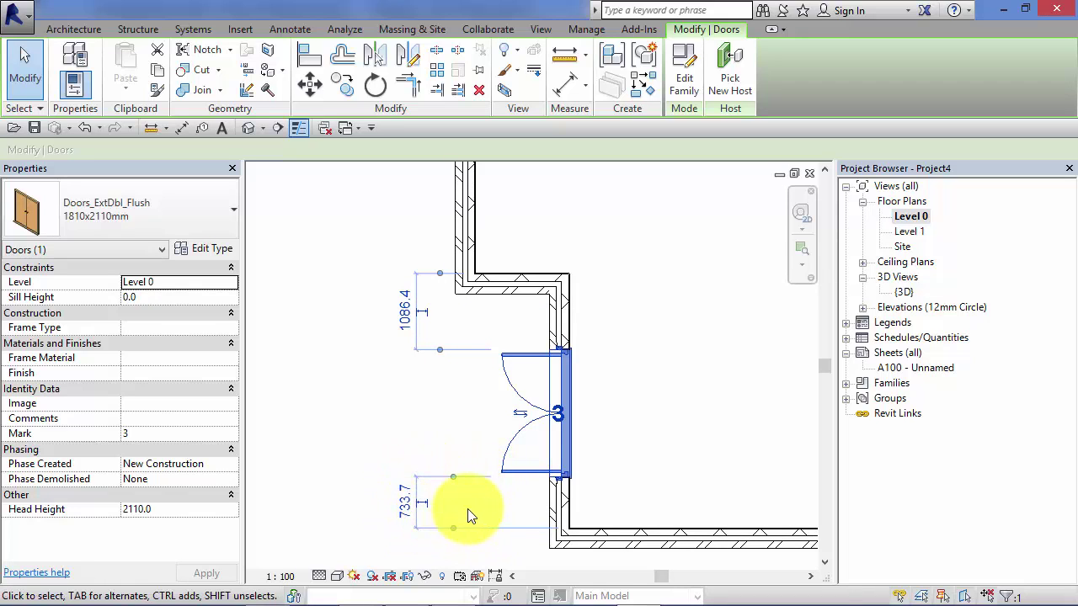
Make door 3's 733.7 lower temporary dimension permanent.
{"action": "left_click", "coordinate": [425, 504]}
{"action": "left_click", "coordinate": [654, 298]}
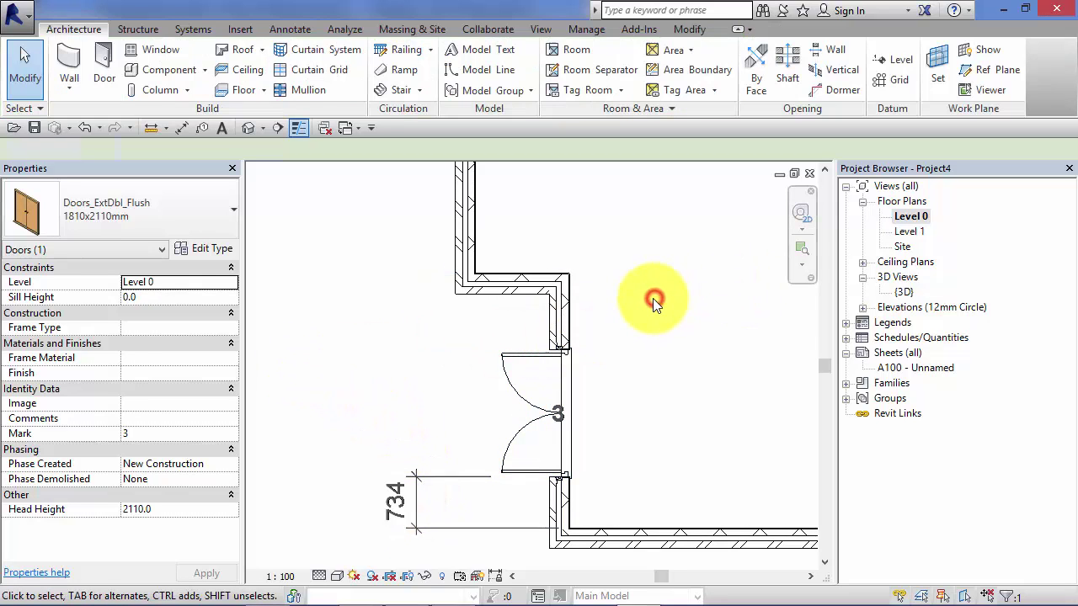
{"action": "scroll", "coordinate": [689, 396], "scroll_direction": "down", "scroll_amount": 2}
{"action": "middle_click_drag", "start_coordinate": [689, 396], "coordinate": [546, 363]}
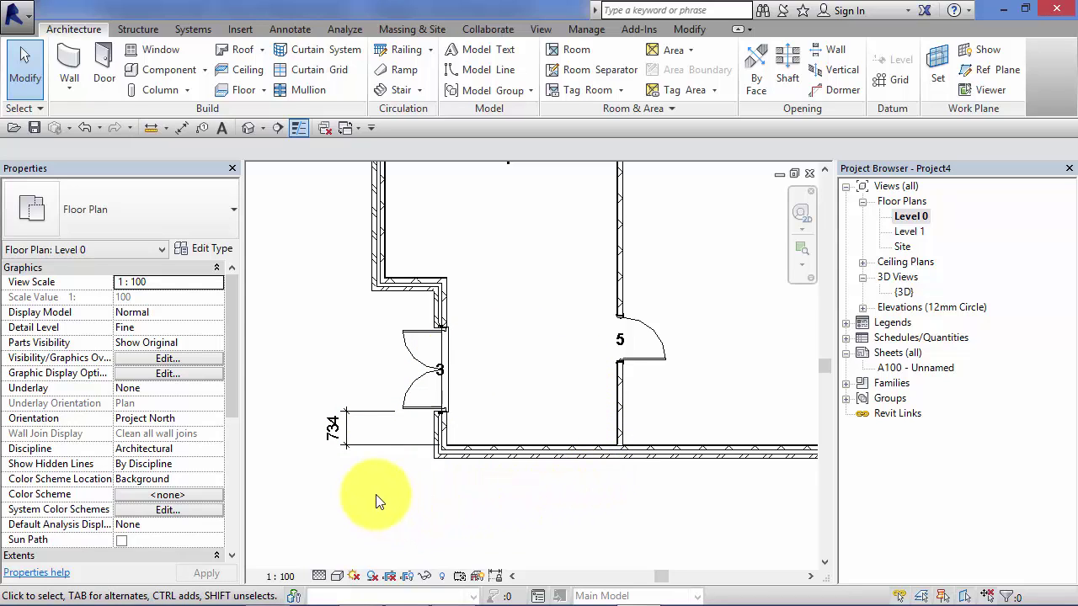
{"action": "scroll", "coordinate": [291, 449], "scroll_direction": "up", "scroll_amount": 2}
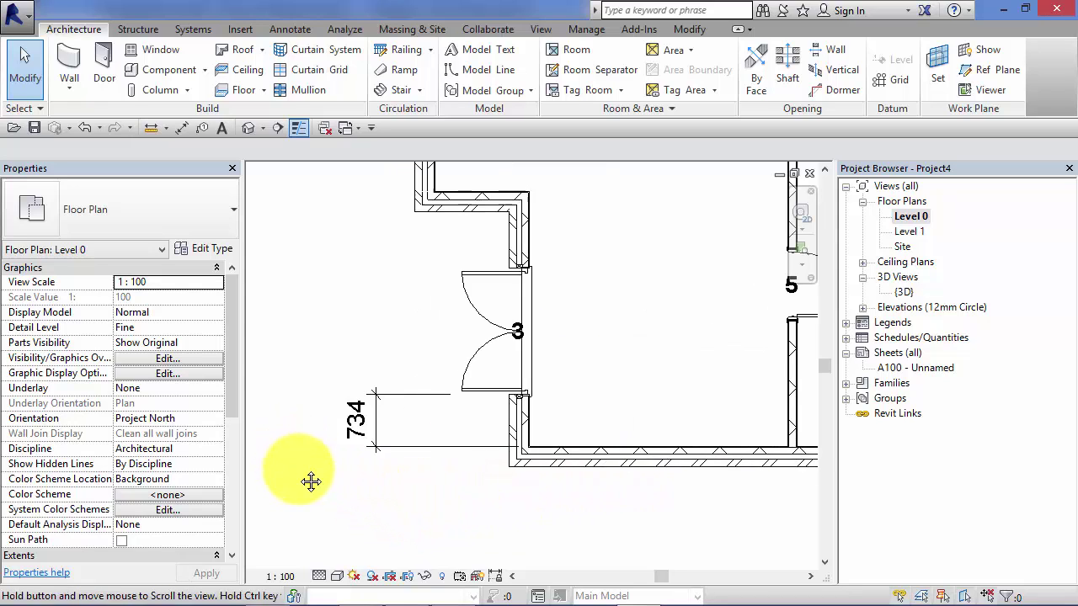
{"action": "middle_click_drag", "start_coordinate": [310, 481], "coordinate": [311, 485]}
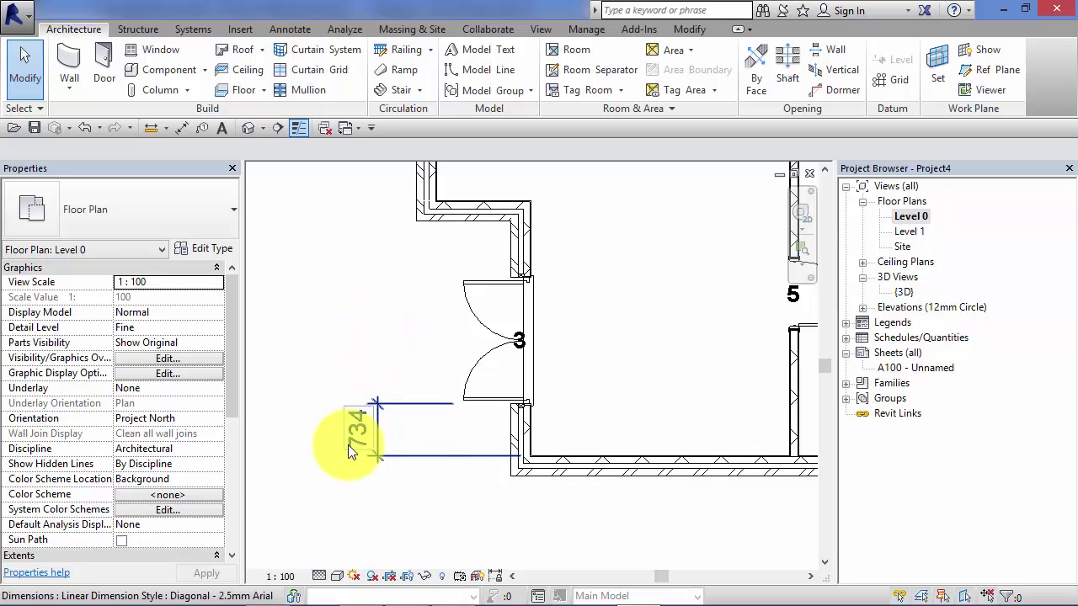
Move door 3 so it sits 800 from the wall below.
{"action": "left_click", "coordinate": [474, 315]}
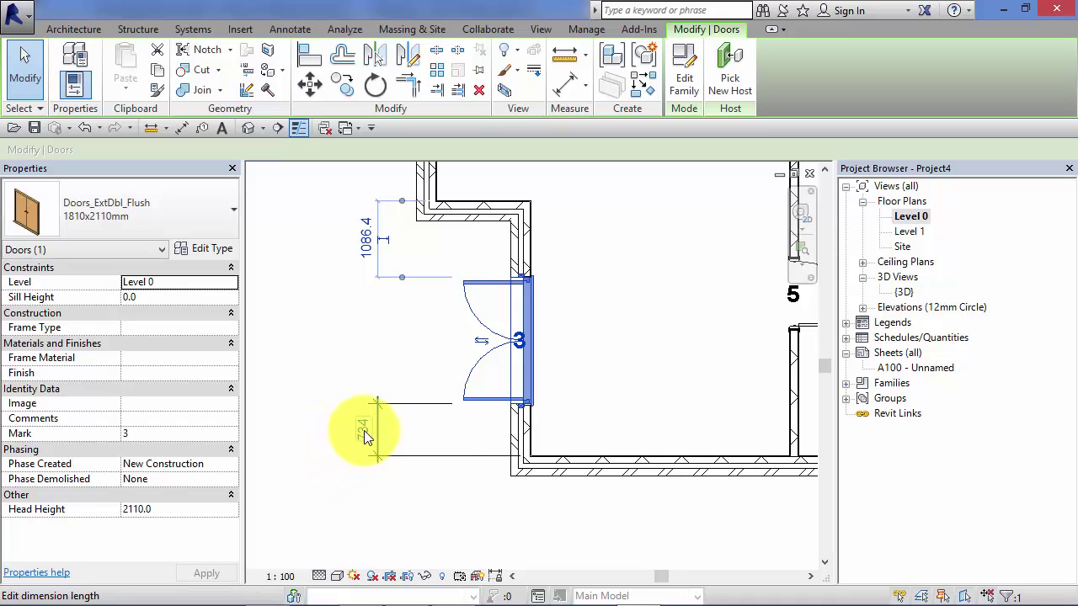
{"action": "left_click", "coordinate": [364, 431]}
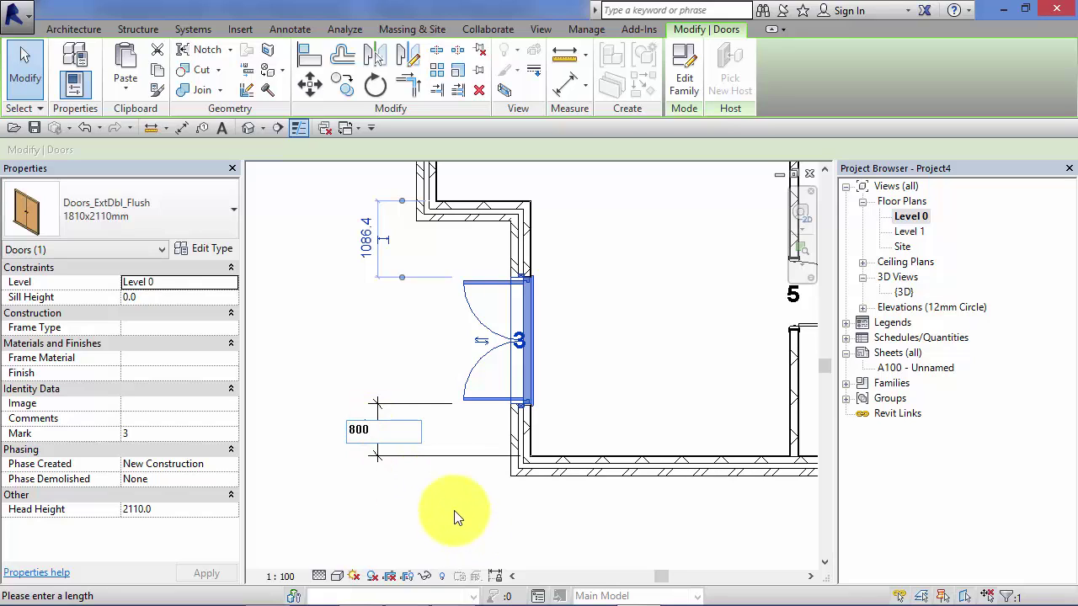
{"action": "key", "text": "Return"}
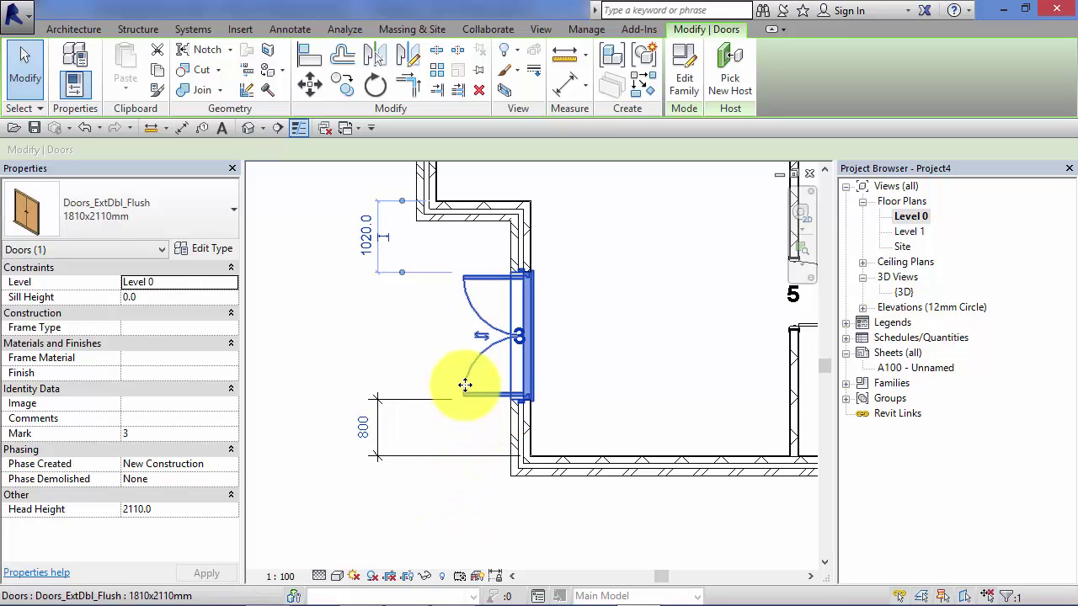
Draw walls up from the bottom exterior wall and left to the existing wall, enclosing door 5's room.
{"action": "left_click", "coordinate": [632, 297]}
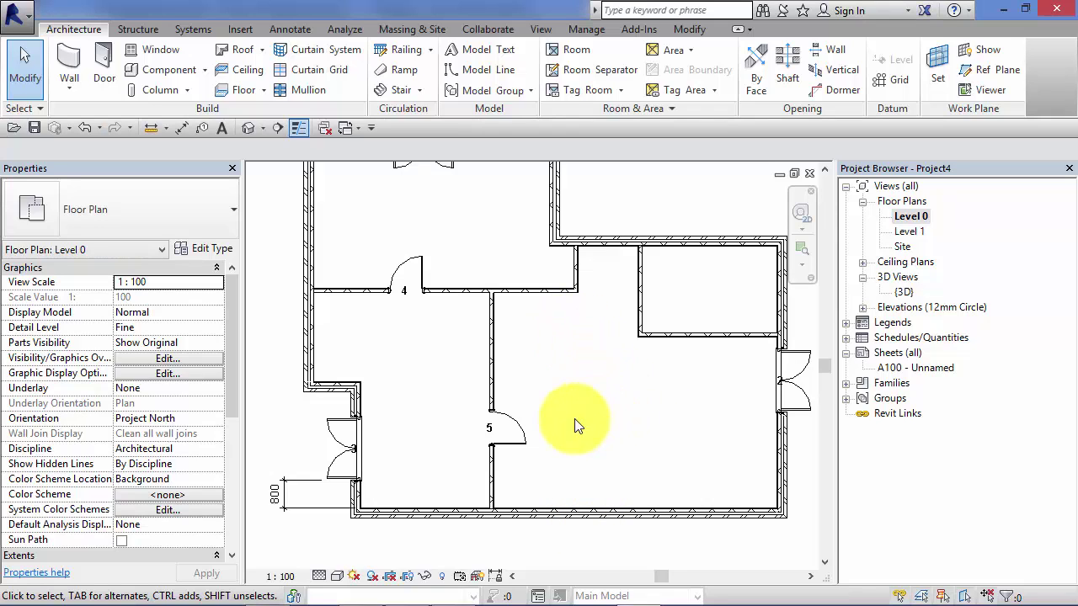
{"action": "left_click", "coordinate": [68, 56]}
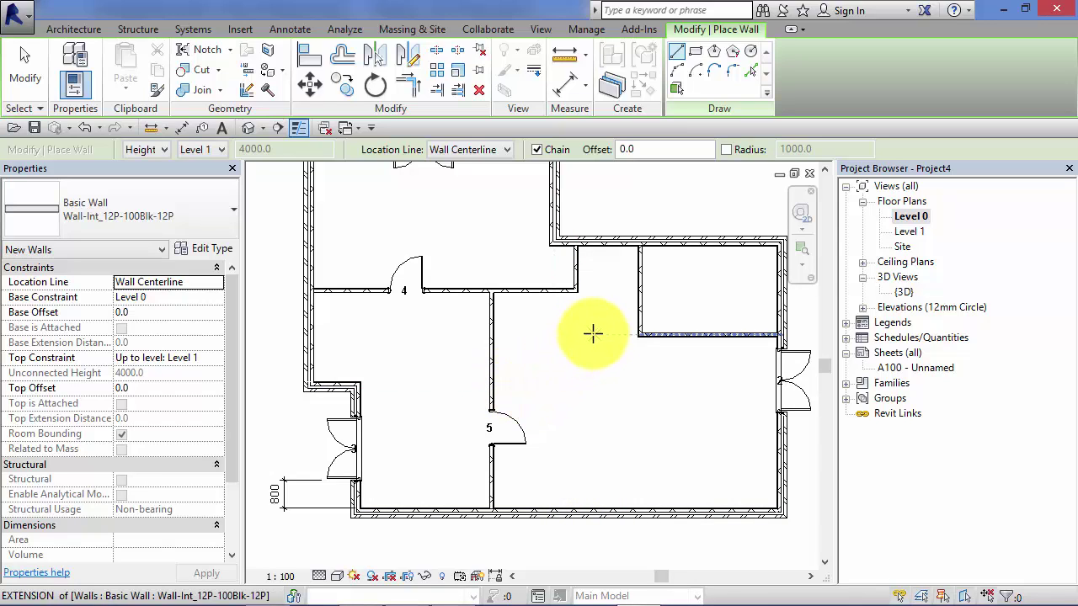
{"action": "left_click", "coordinate": [573, 314]}
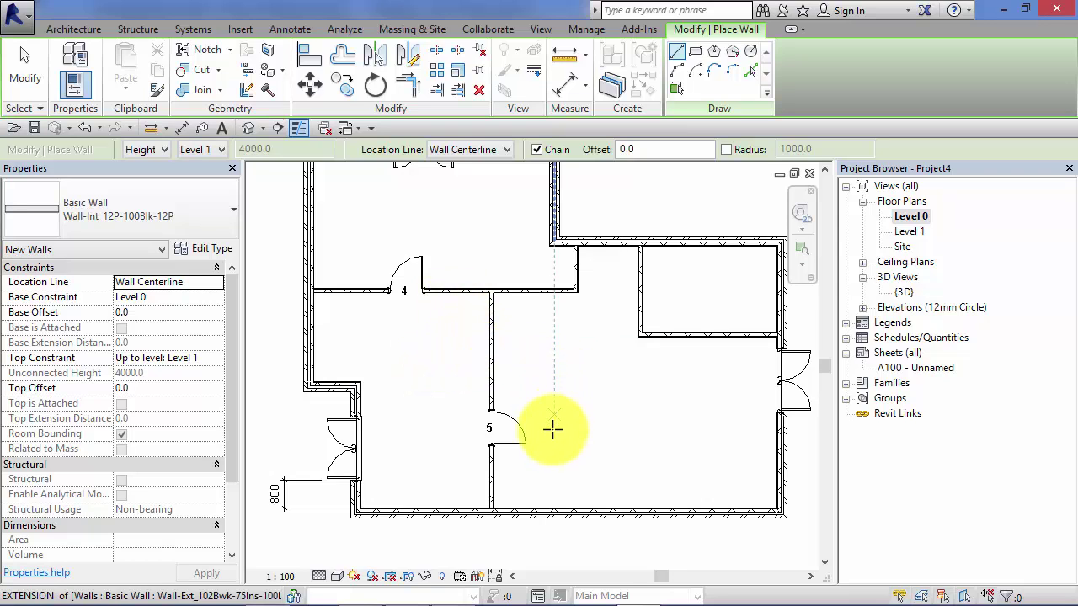
{"action": "left_click", "coordinate": [577, 511]}
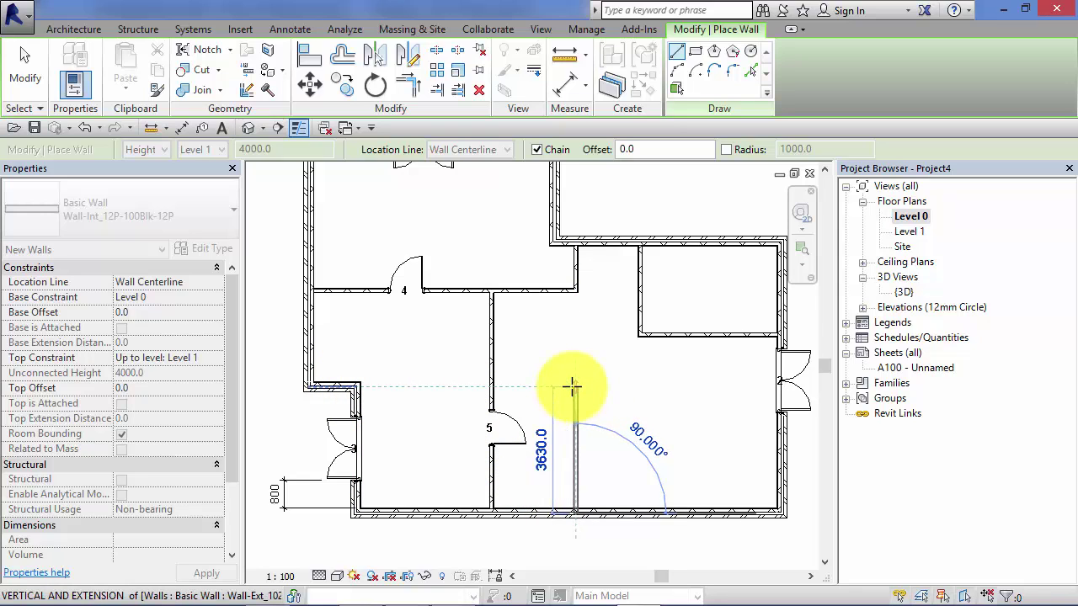
{"action": "left_click", "coordinate": [571, 387]}
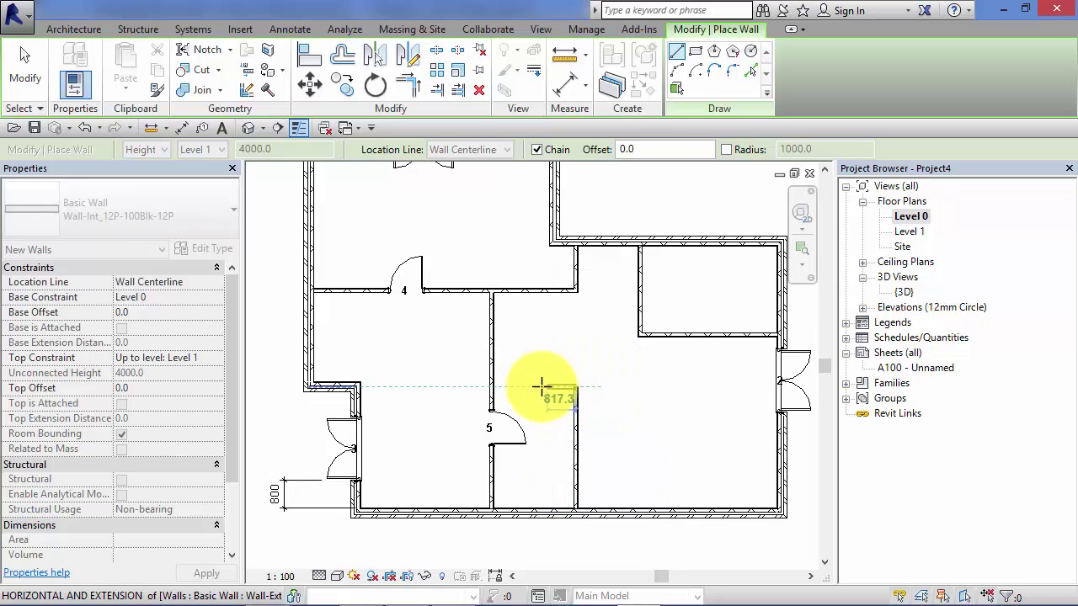
{"action": "left_click", "coordinate": [492, 388]}
{"action": "key", "text": "Escape"}
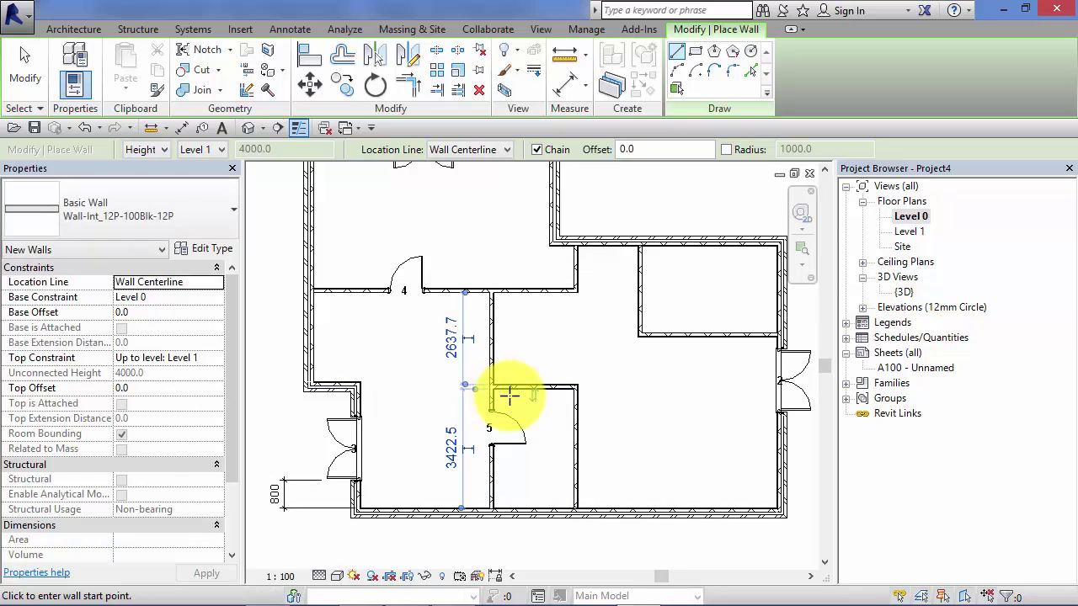
{"action": "middle_click_drag", "start_coordinate": [616, 419], "coordinate": [602, 383]}
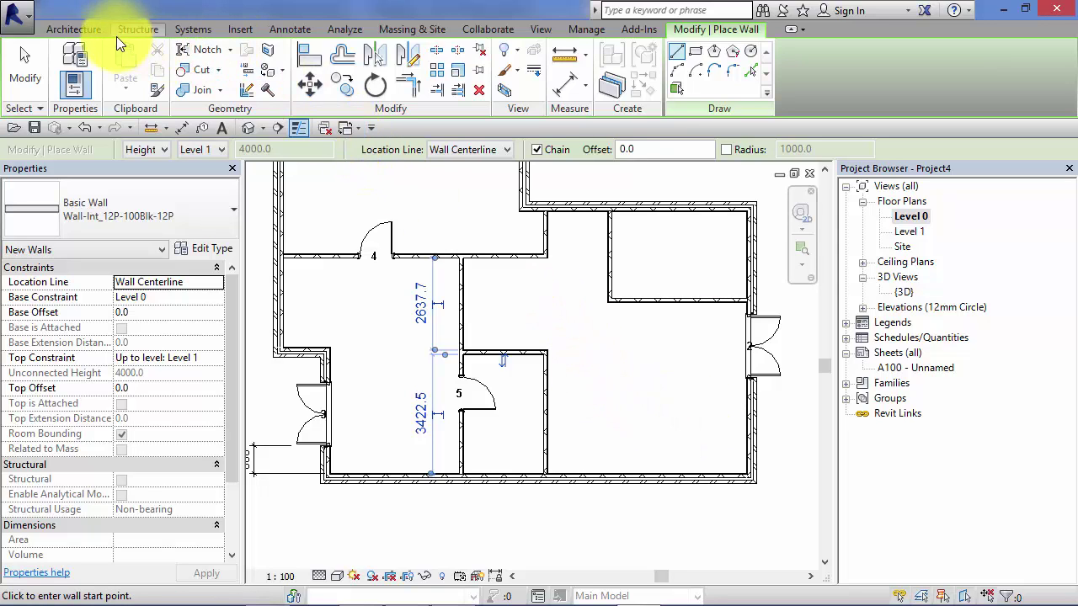
Draw an L-shaped model guide line in the upper-left room, running across then up to the top wall.
{"action": "left_click", "coordinate": [74, 29]}
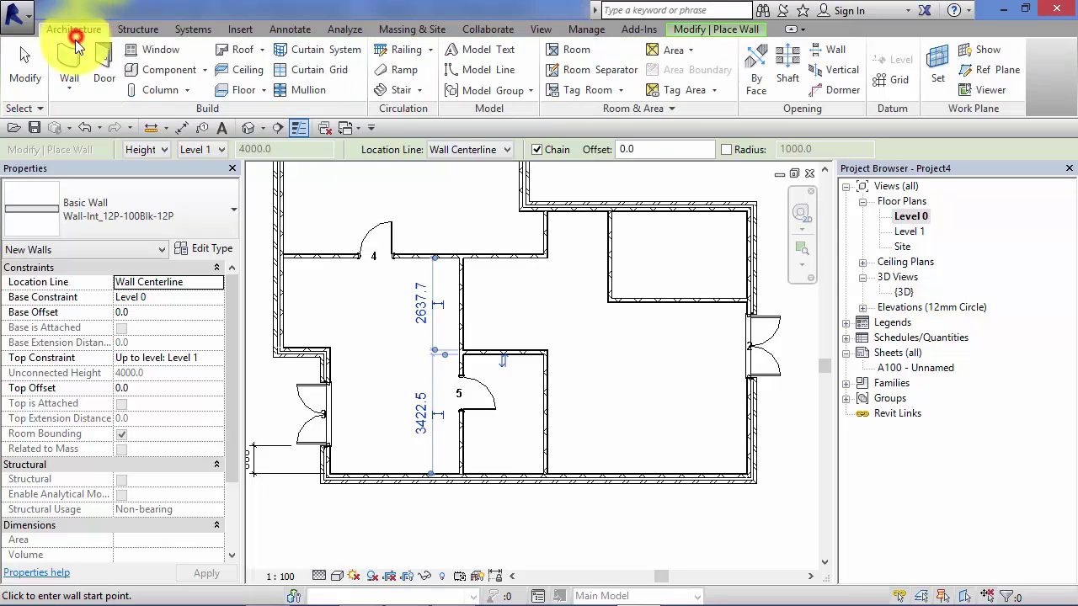
{"action": "left_click", "coordinate": [501, 69]}
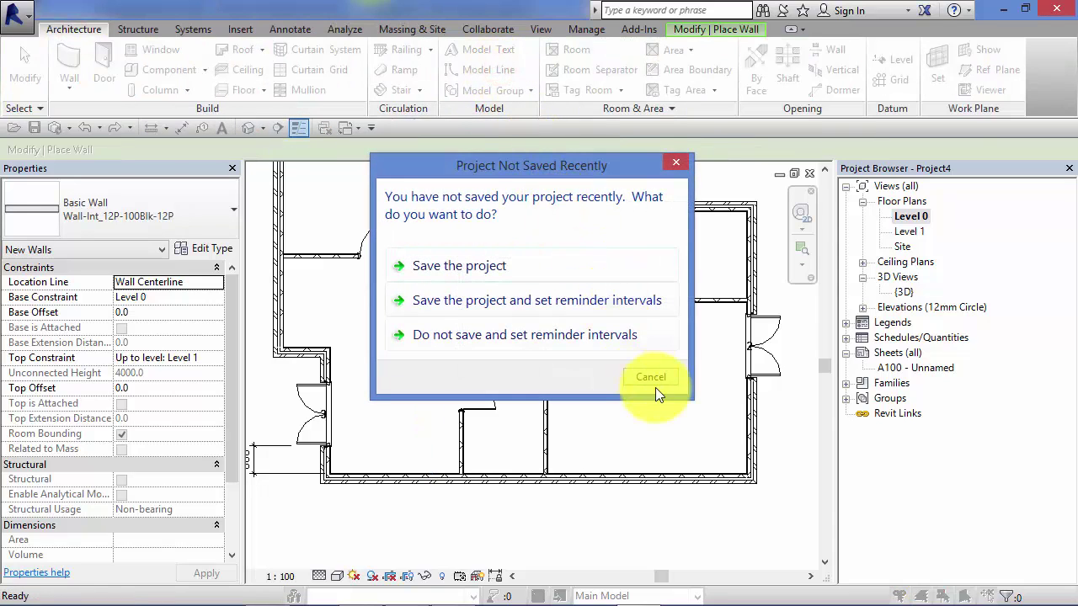
{"action": "left_click", "coordinate": [672, 376]}
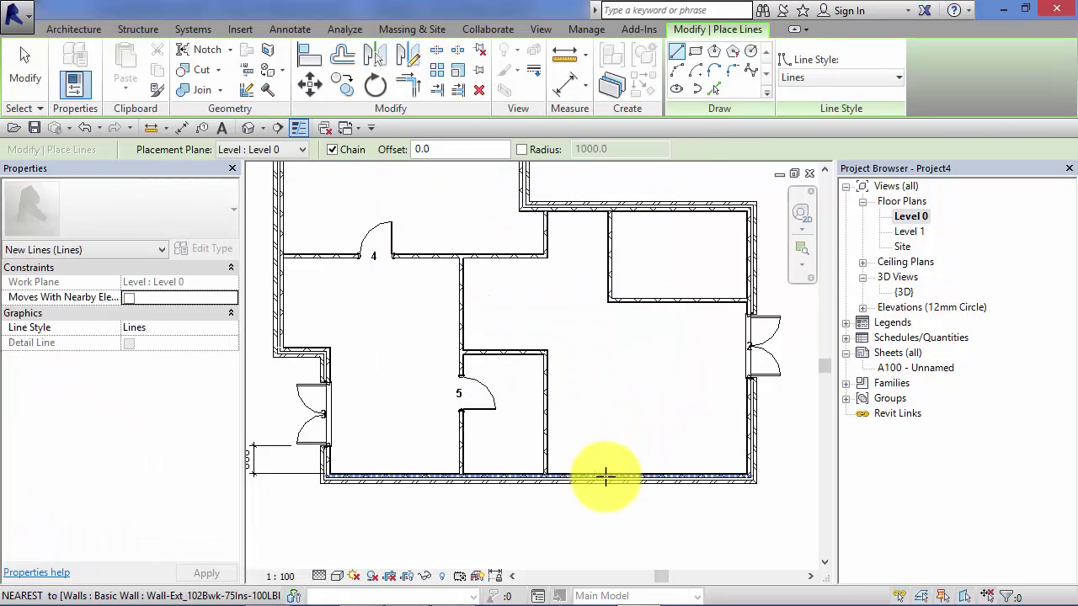
{"action": "middle_click_drag", "start_coordinate": [476, 291], "coordinate": [440, 440]}
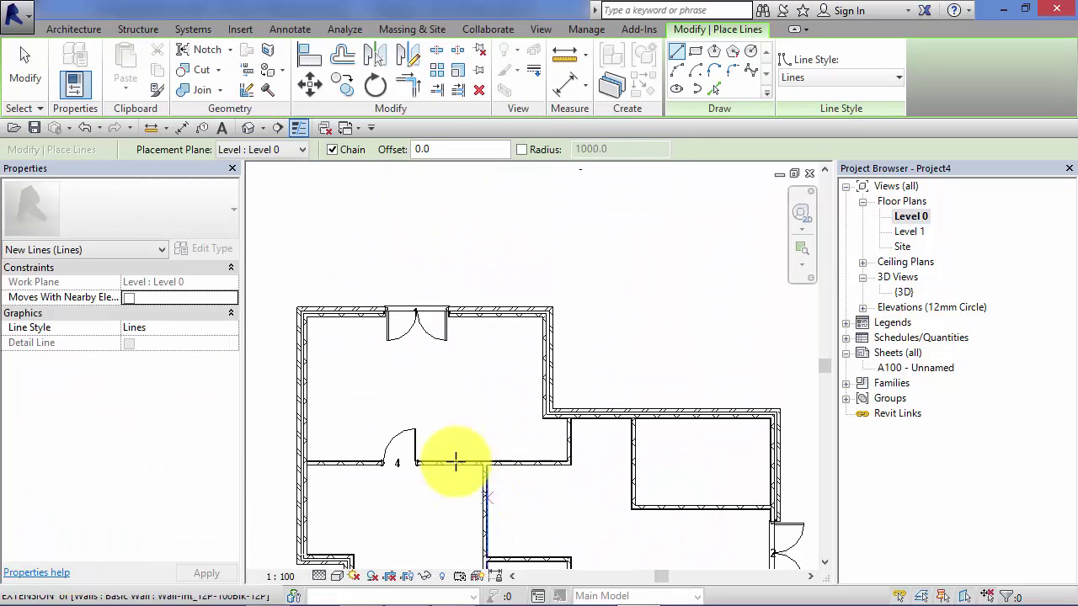
{"action": "left_click", "coordinate": [364, 419]}
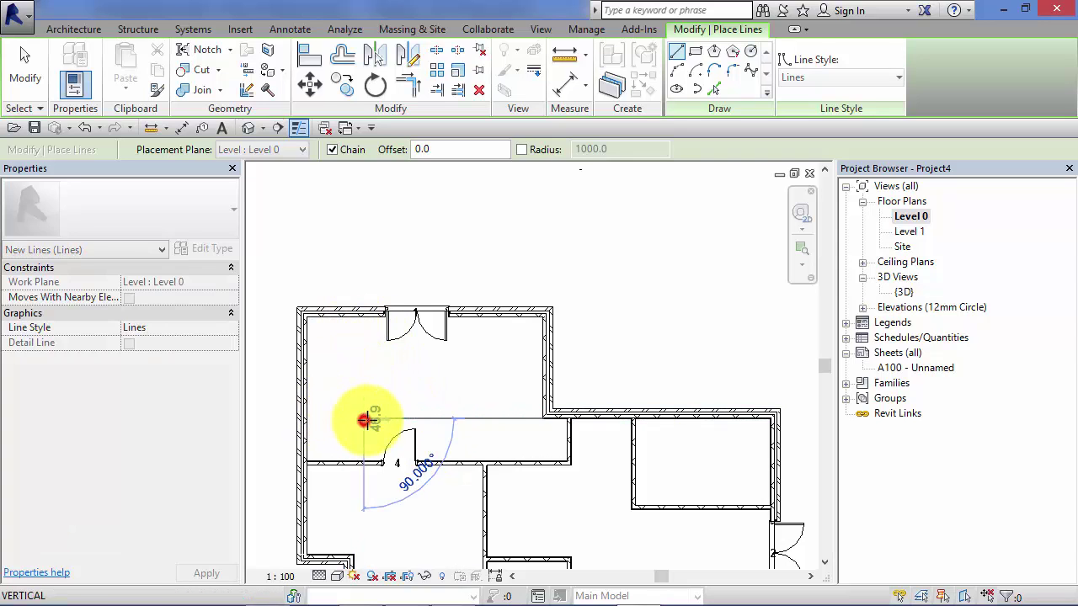
{"action": "left_click", "coordinate": [534, 417]}
{"action": "scroll", "coordinate": [471, 396], "scroll_direction": "down", "scroll_amount": 1}
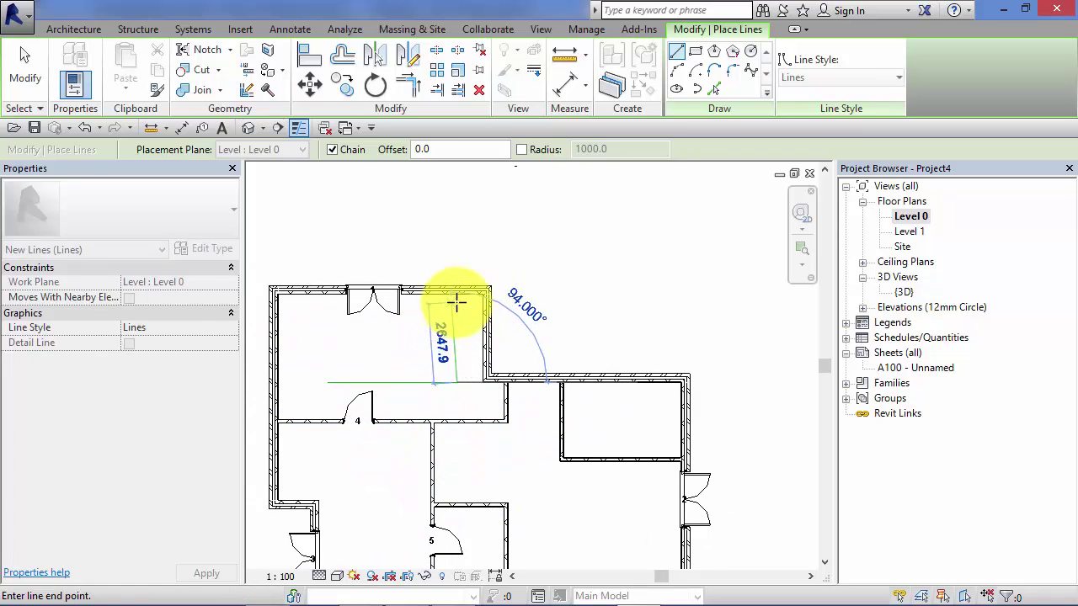
{"action": "left_click", "coordinate": [456, 294]}
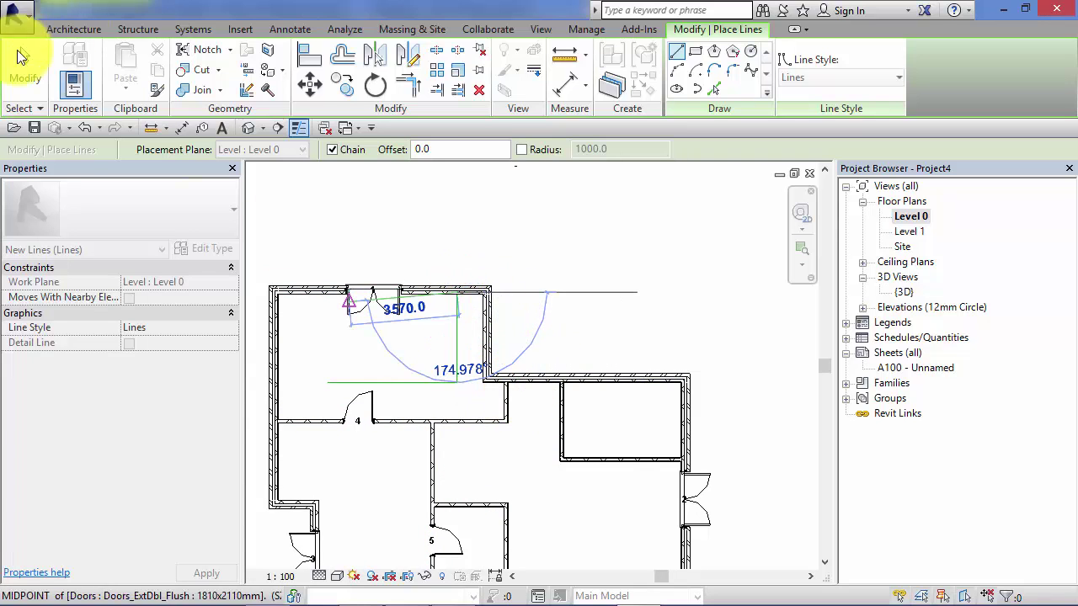
{"action": "left_click", "coordinate": [29, 79]}
{"action": "middle_click_drag", "start_coordinate": [558, 577], "coordinate": [545, 392]}
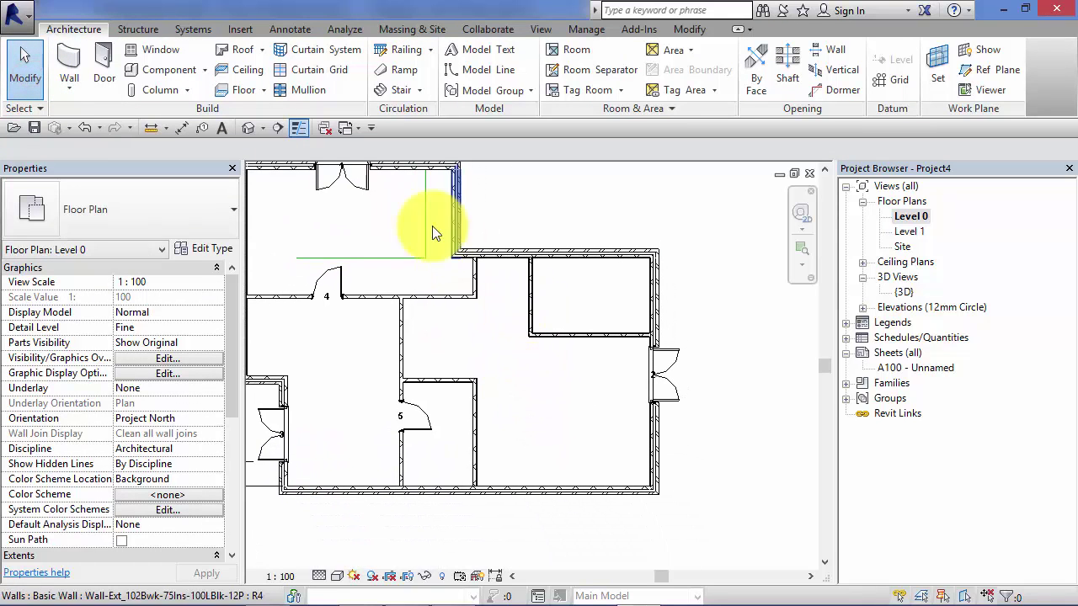
Chain walls up from the south wall, across about 2438.8, then angled to join the east wall.
{"action": "left_click", "coordinate": [69, 64]}
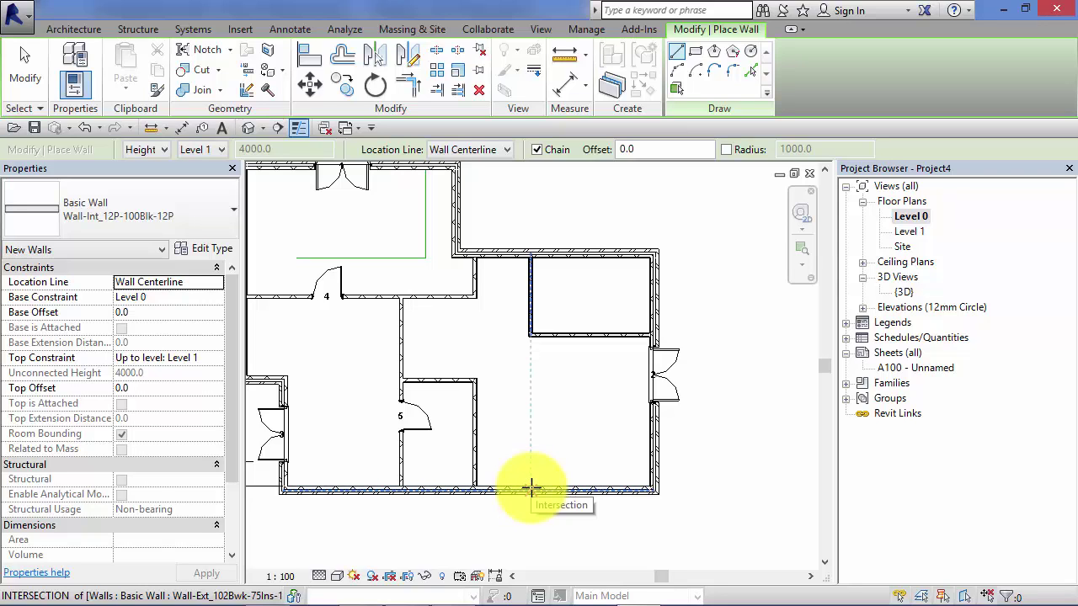
{"action": "left_click", "coordinate": [532, 488]}
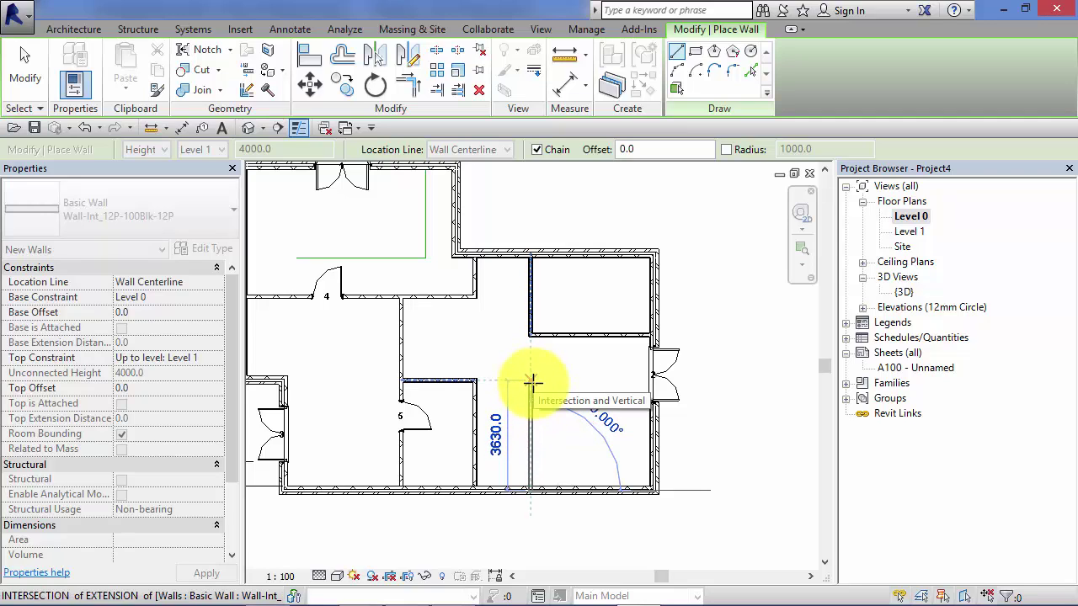
{"action": "left_click", "coordinate": [533, 383]}
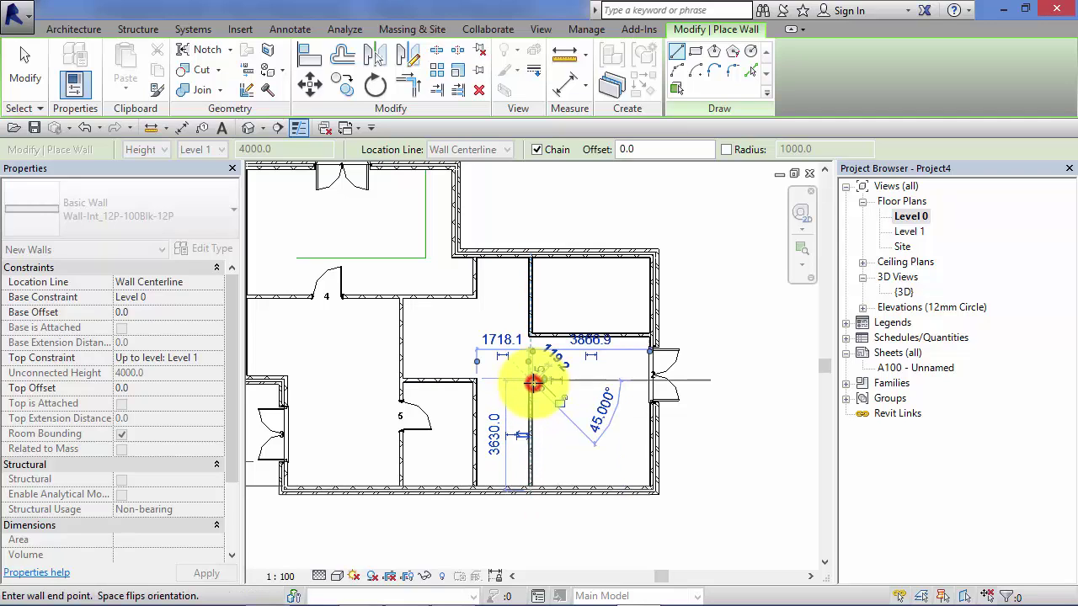
{"action": "left_click", "coordinate": [602, 380]}
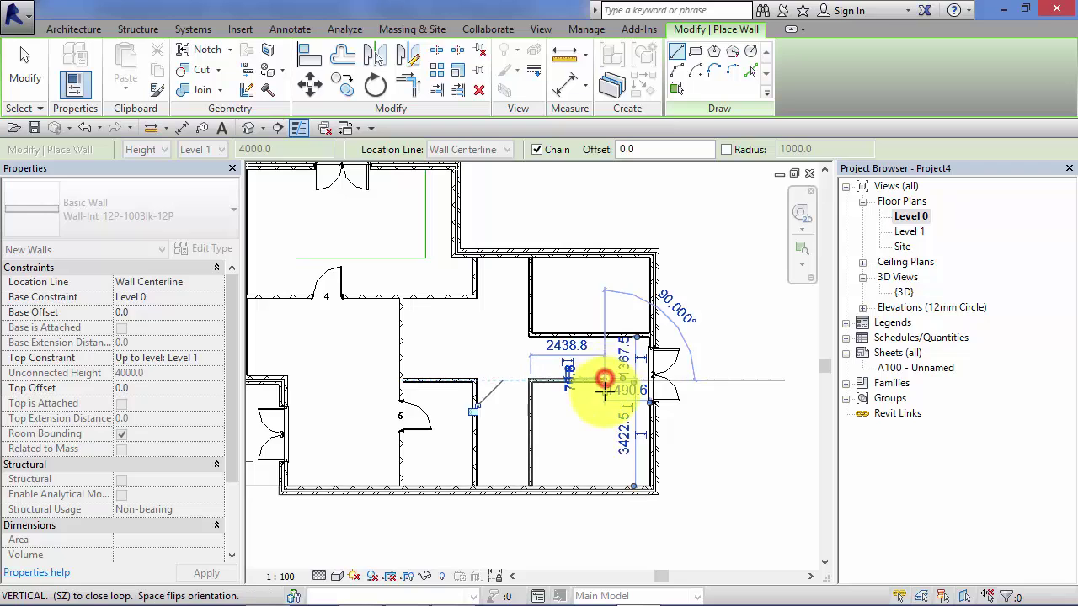
{"action": "left_click", "coordinate": [644, 416]}
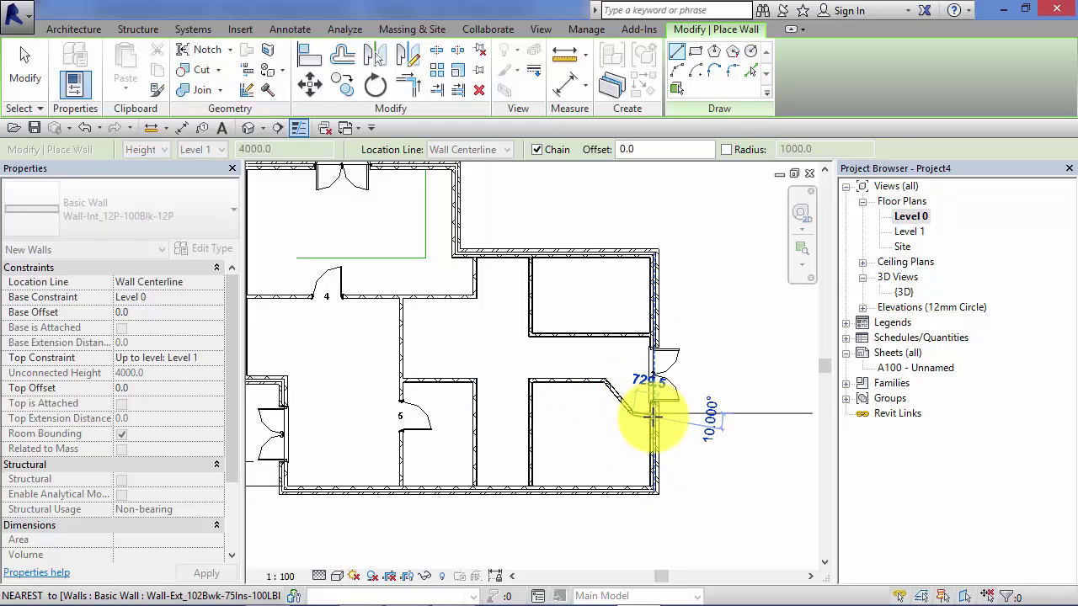
{"action": "left_click", "coordinate": [654, 410]}
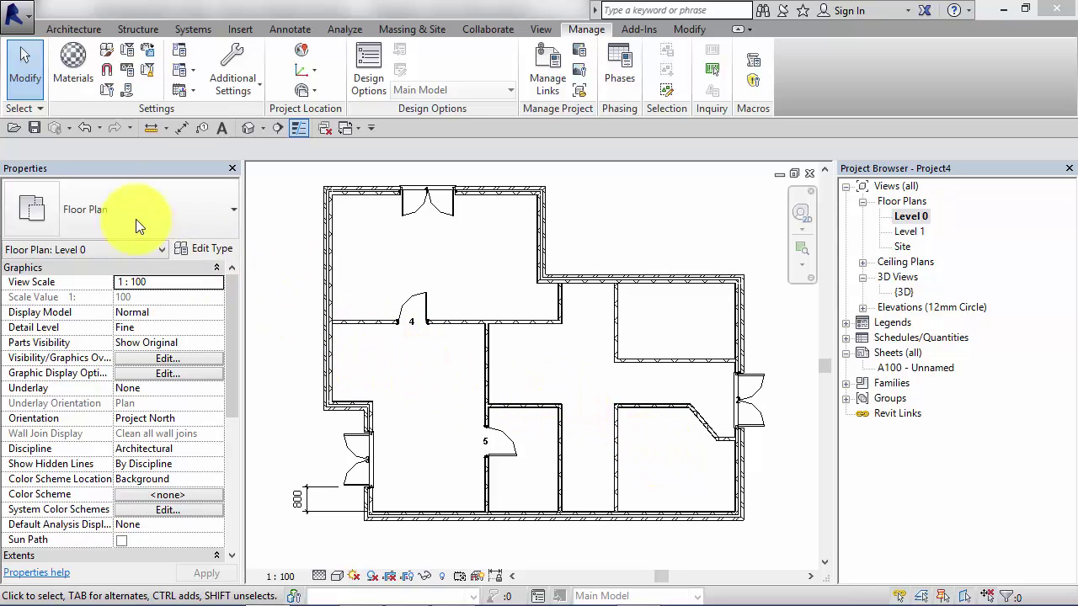
Draw a 5335.8-long horizontal wall starting at the west exterior wall's midpoint.
{"action": "left_click", "coordinate": [71, 29]}
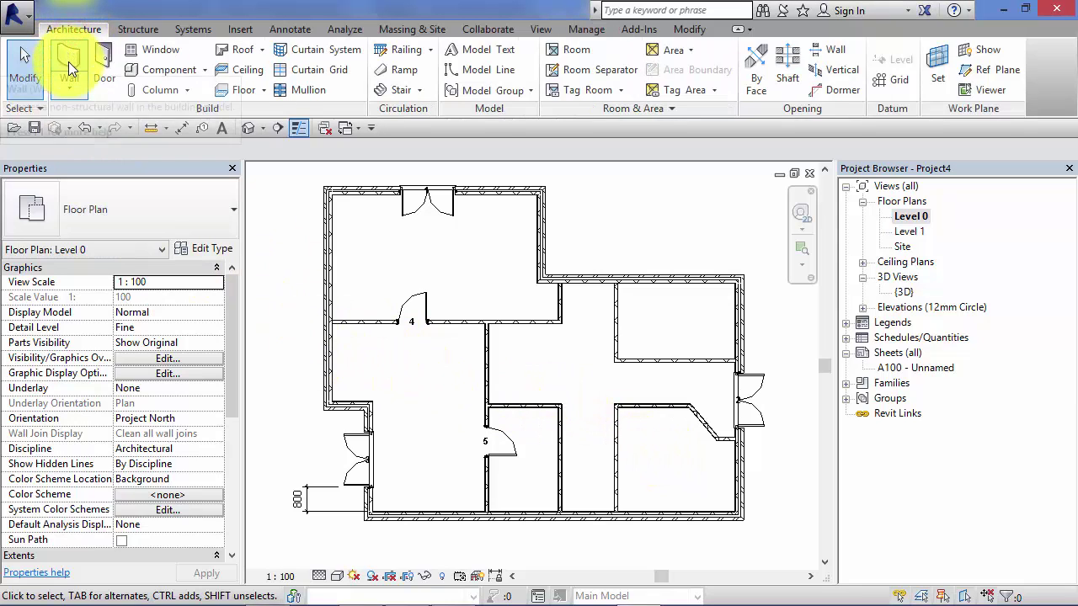
{"action": "left_click", "coordinate": [69, 61]}
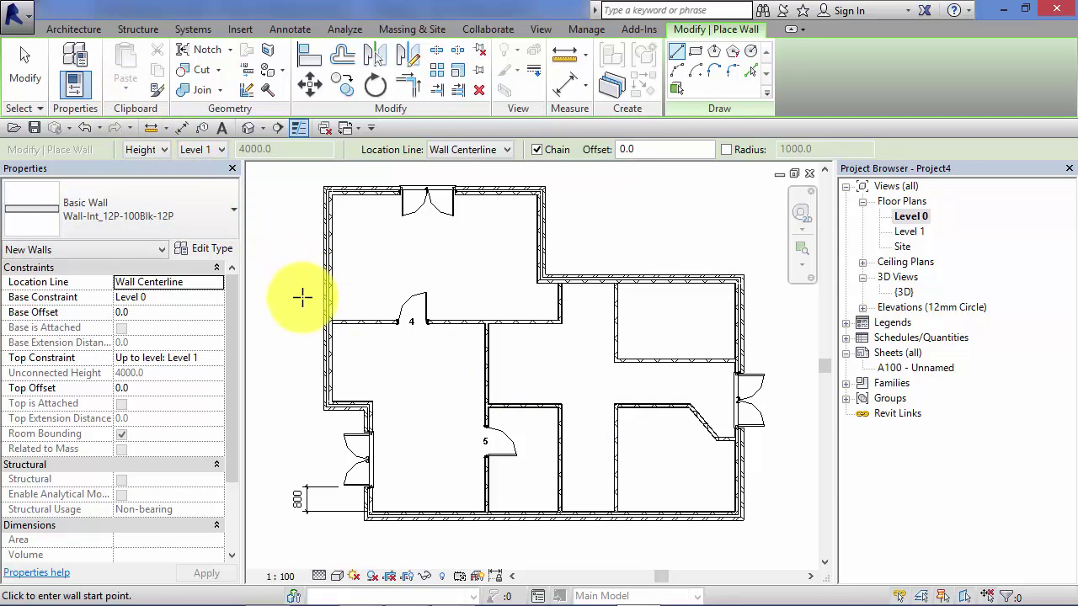
{"action": "scroll", "coordinate": [284, 279], "scroll_direction": "up", "scroll_amount": 1}
{"action": "scroll", "coordinate": [296, 297], "scroll_direction": "down", "scroll_amount": 2}
{"action": "middle_click_drag", "start_coordinate": [294, 300], "coordinate": [320, 308]}
{"action": "scroll", "coordinate": [312, 303], "scroll_direction": "up", "scroll_amount": 2}
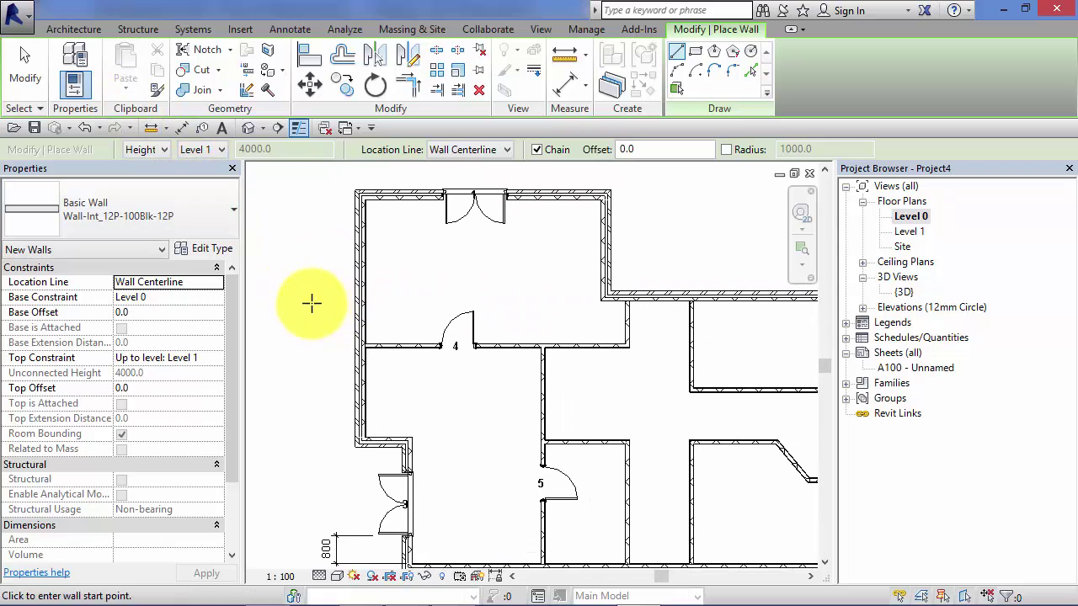
{"action": "left_click", "coordinate": [368, 318]}
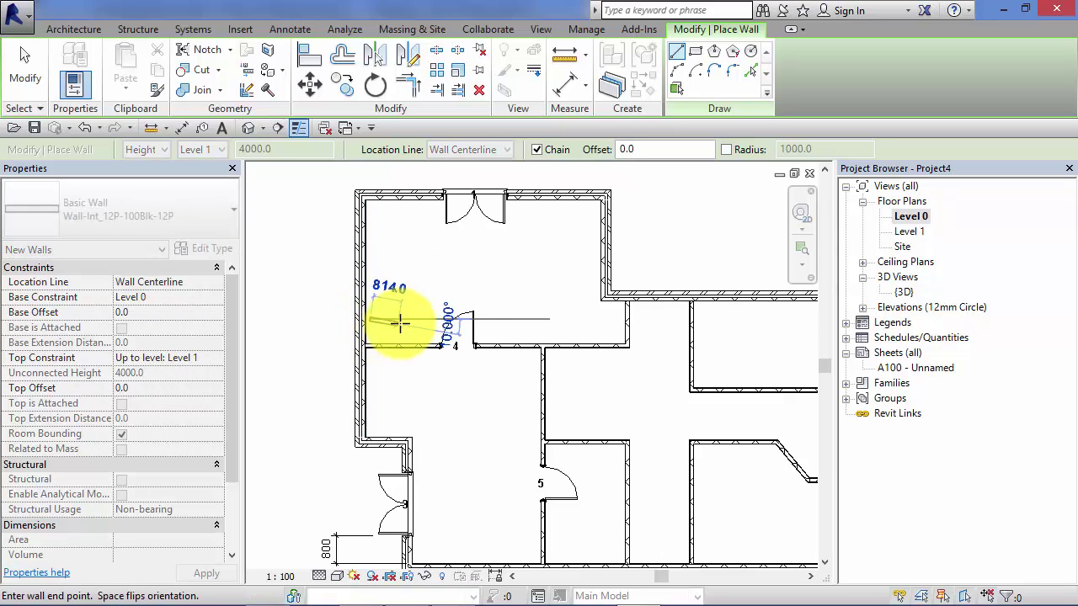
{"action": "left_click", "coordinate": [532, 319]}
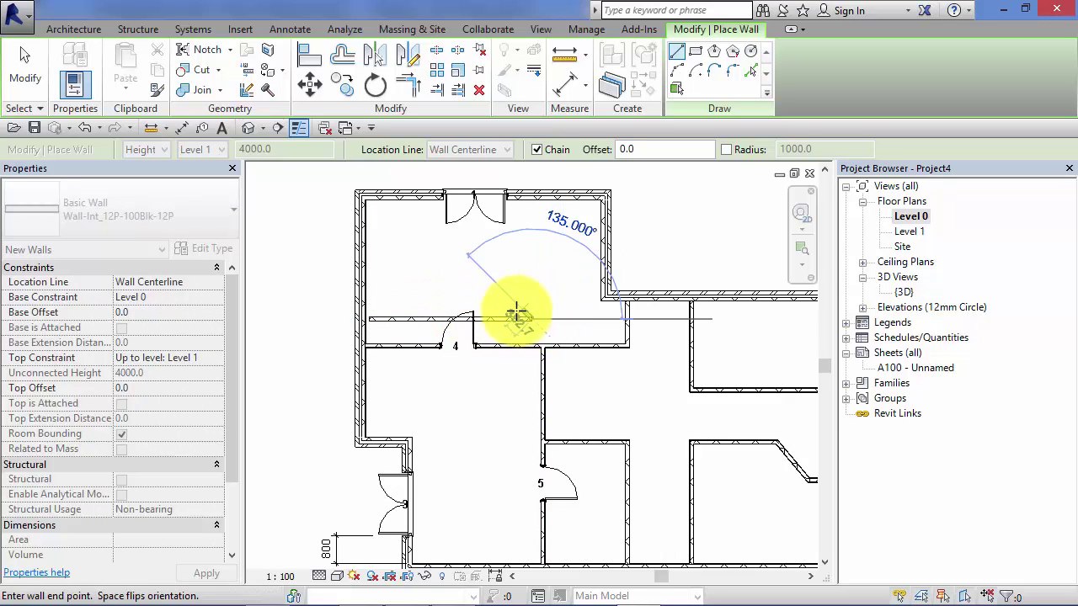
{"action": "left_click", "coordinate": [24, 61]}
{"action": "middle_click_drag", "start_coordinate": [517, 373], "coordinate": [374, 386]}
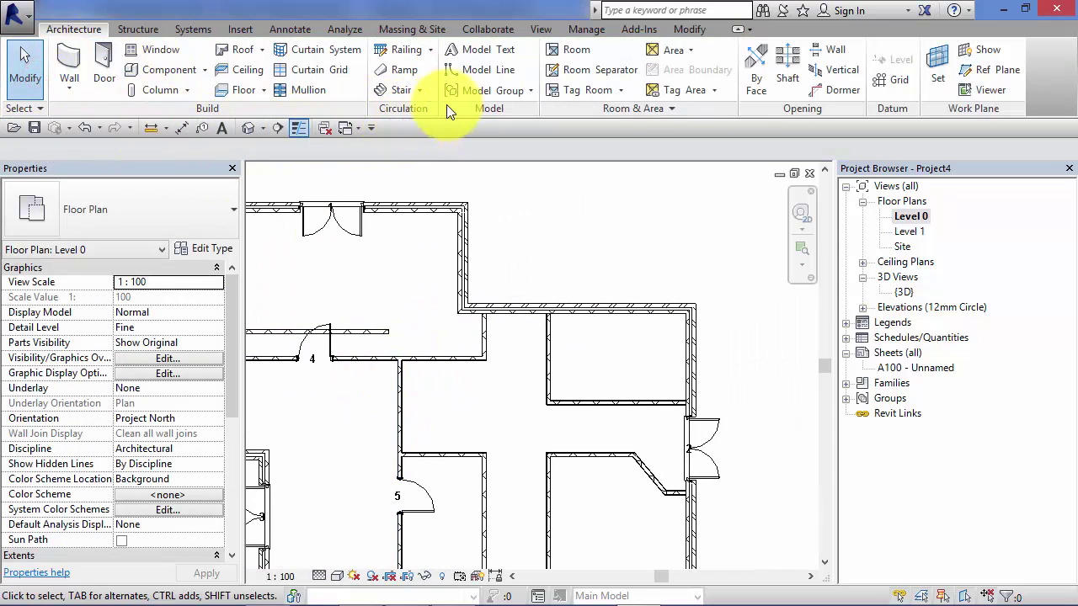
{"action": "left_click", "coordinate": [478, 75]}
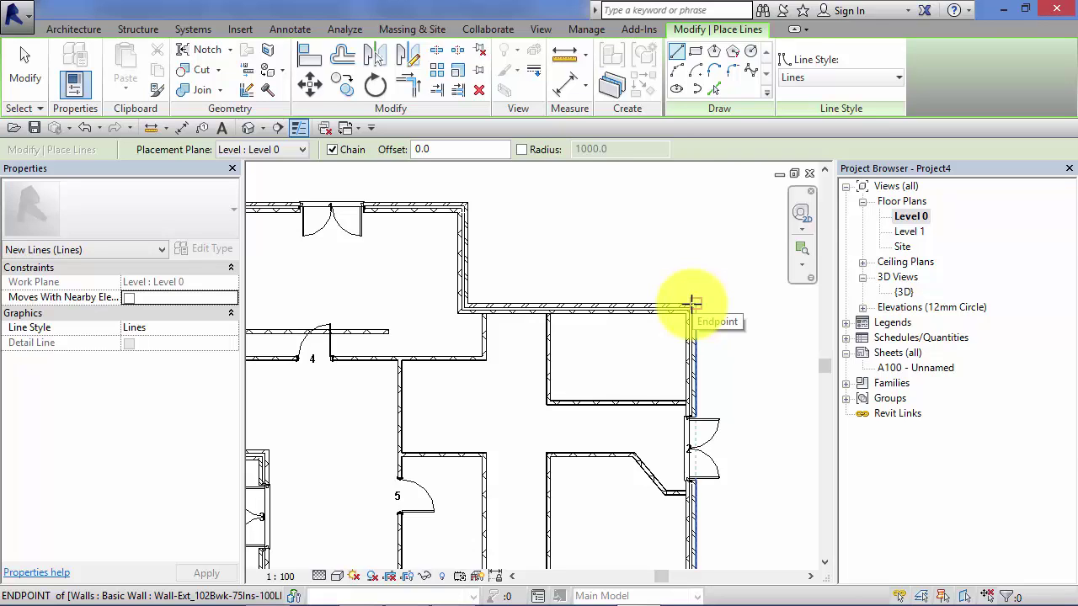
{"action": "scroll", "coordinate": [692, 303], "scroll_direction": "down", "scroll_amount": 3}
{"action": "middle_click_drag", "start_coordinate": [698, 318], "coordinate": [663, 296]}
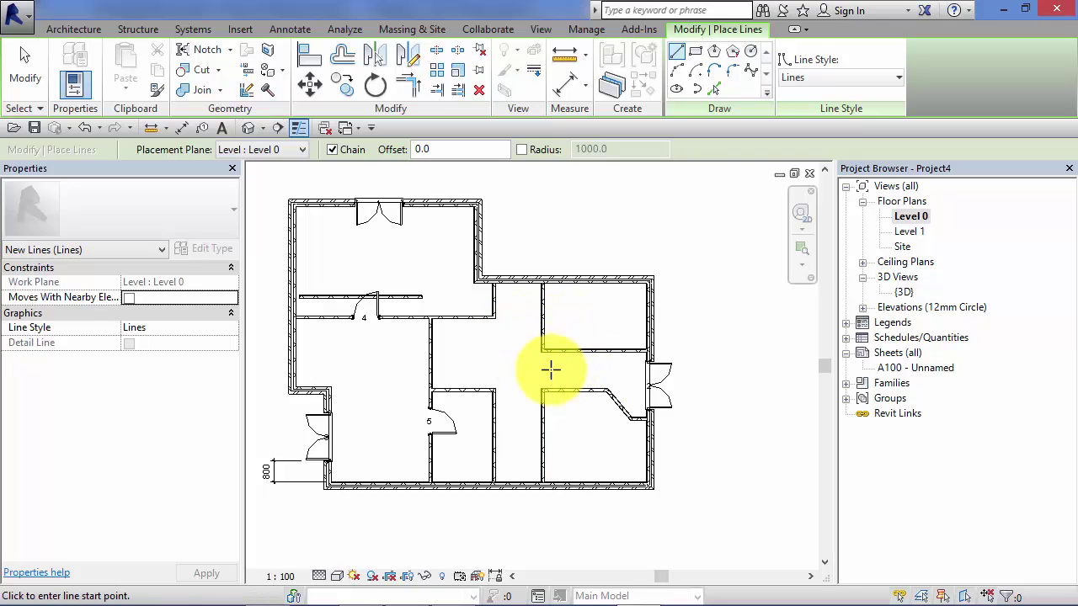
{"action": "key", "text": "Escape"}
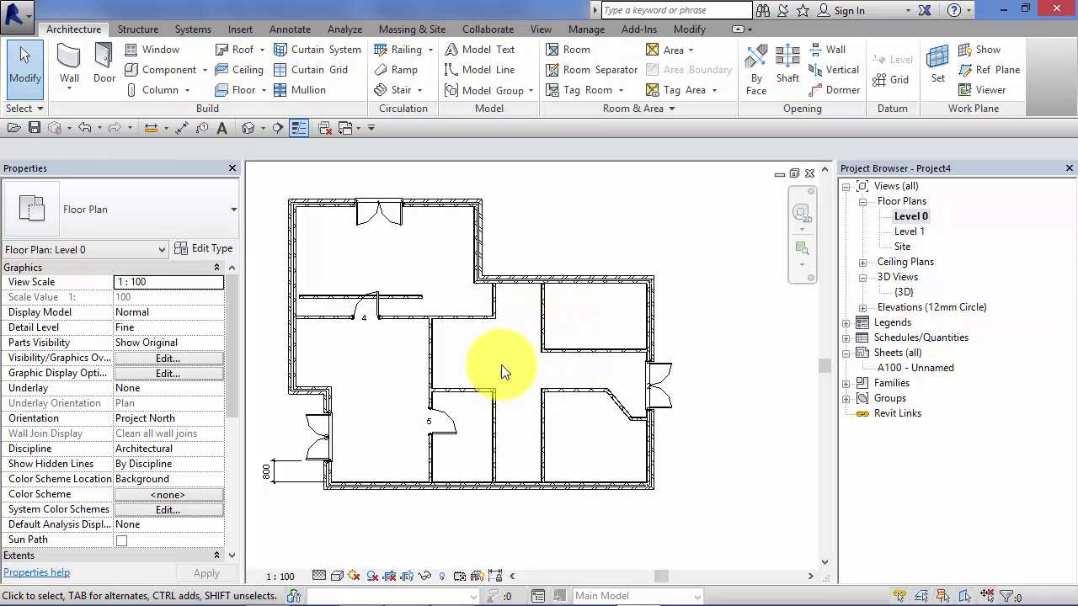
{"action": "middle_click_drag", "start_coordinate": [500, 373], "coordinate": [566, 369]}
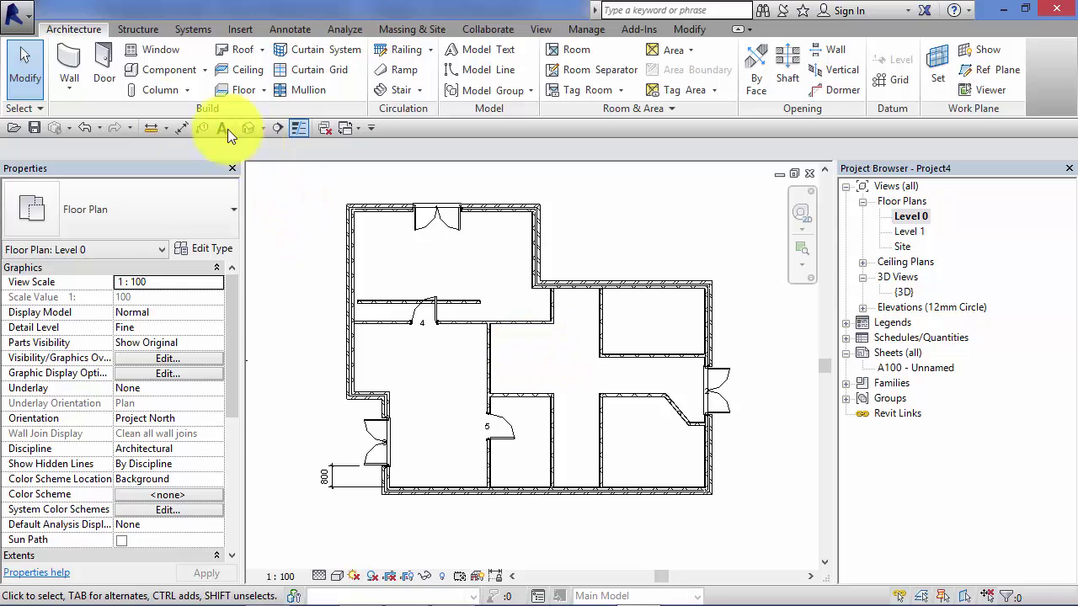
{"action": "left_click", "coordinate": [61, 60]}
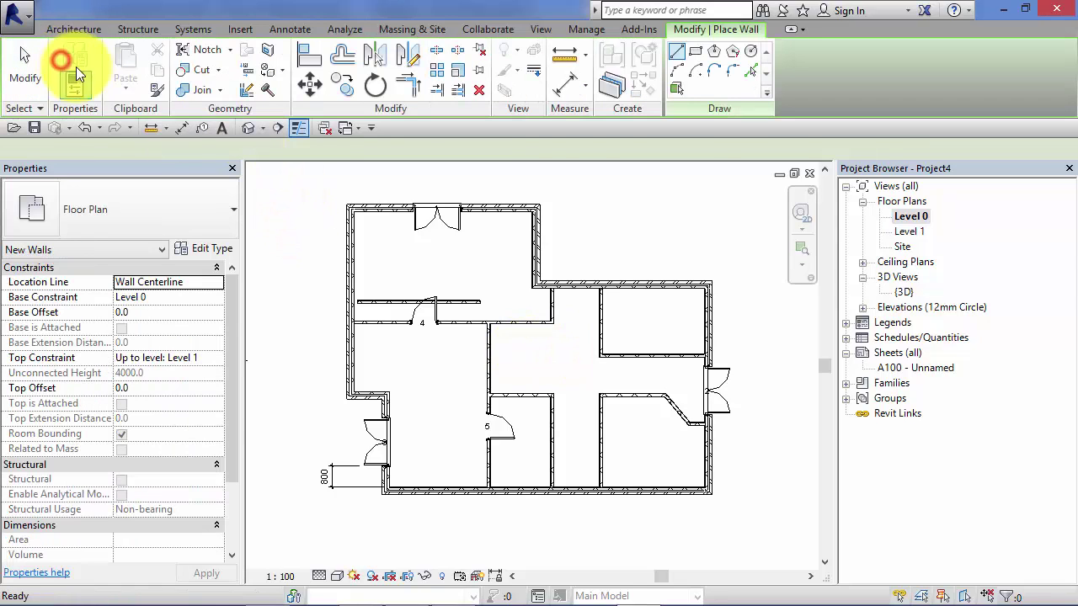
{"action": "right_click", "coordinate": [521, 356]}
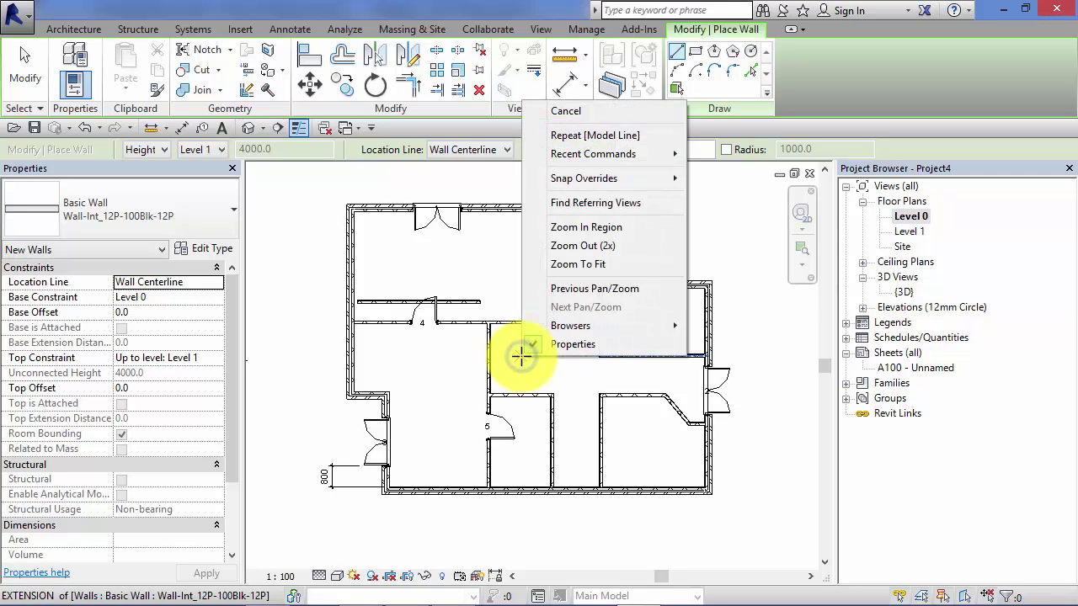
{"action": "mouse_move", "coordinate": [545, 181]}
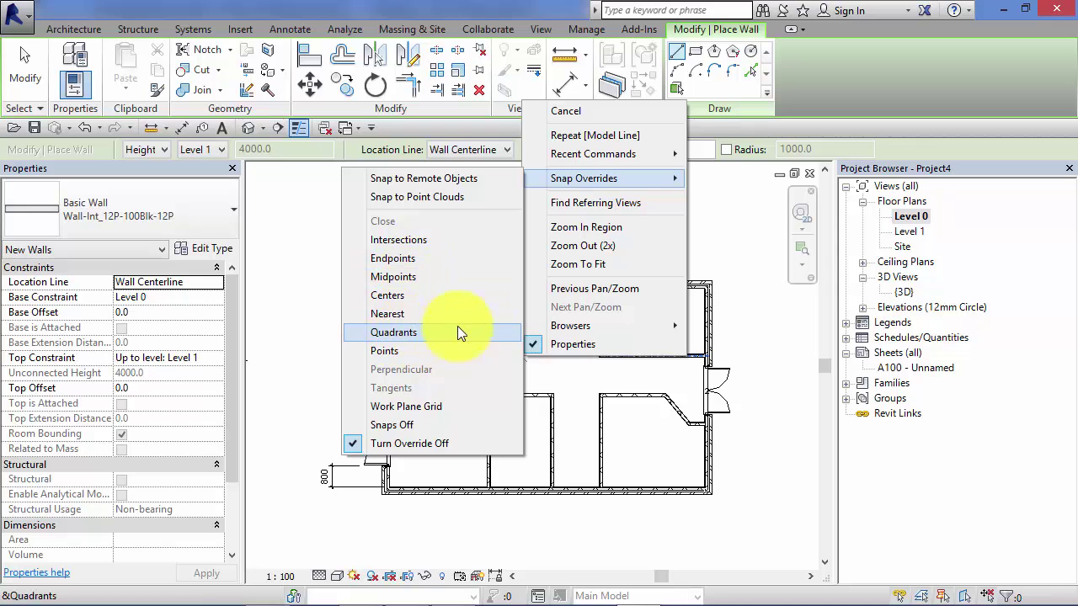
{"action": "left_click", "coordinate": [722, 237]}
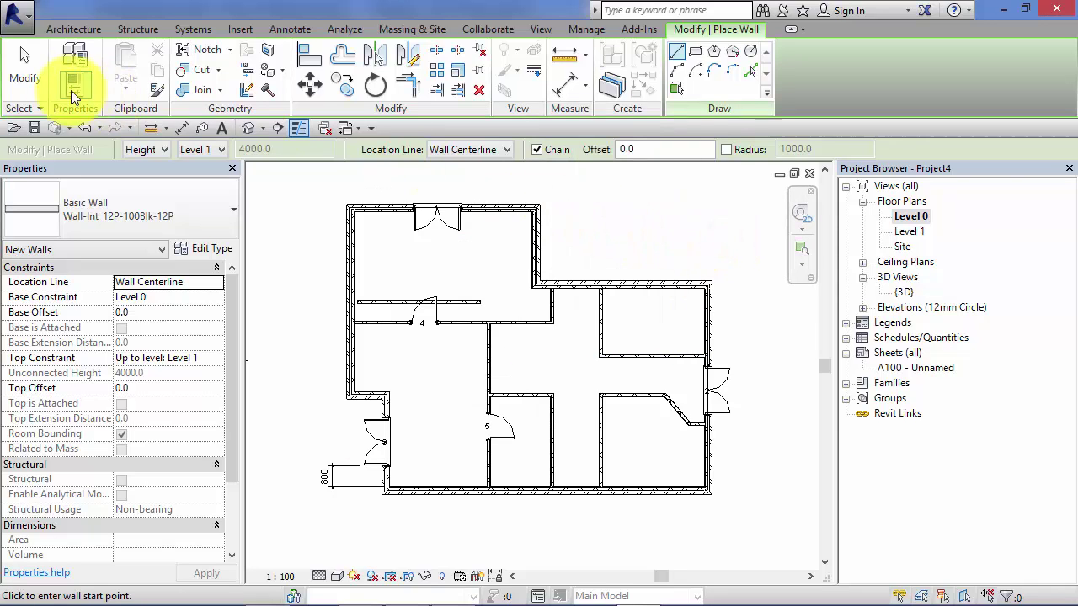
{"action": "left_click", "coordinate": [29, 60]}
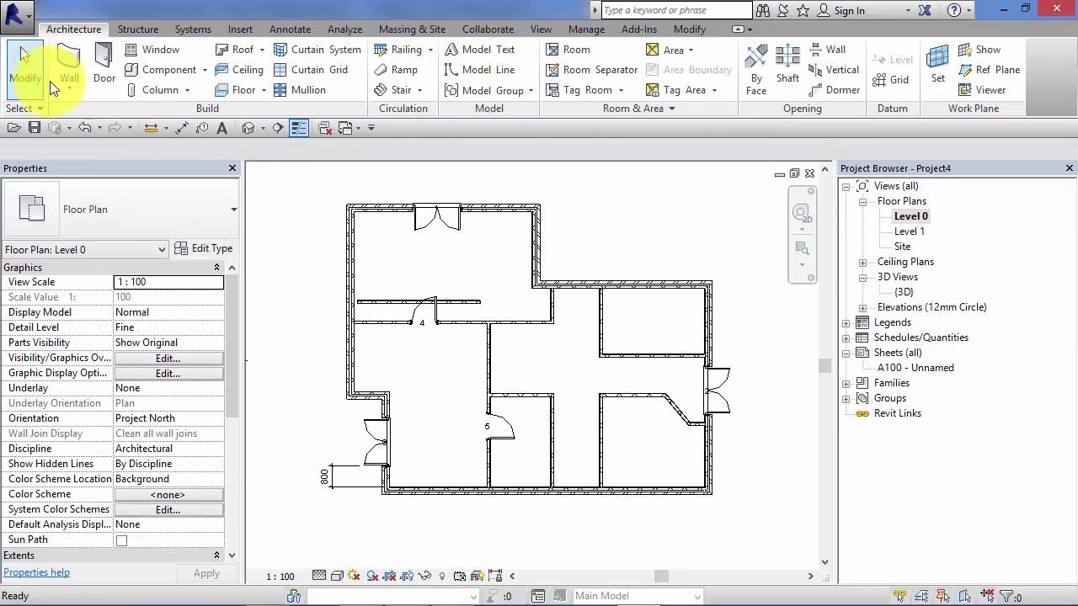
Open the Snaps settings from Manage and reposition the dialog to see all options.
{"action": "middle_click_drag", "start_coordinate": [284, 283], "coordinate": [353, 313]}
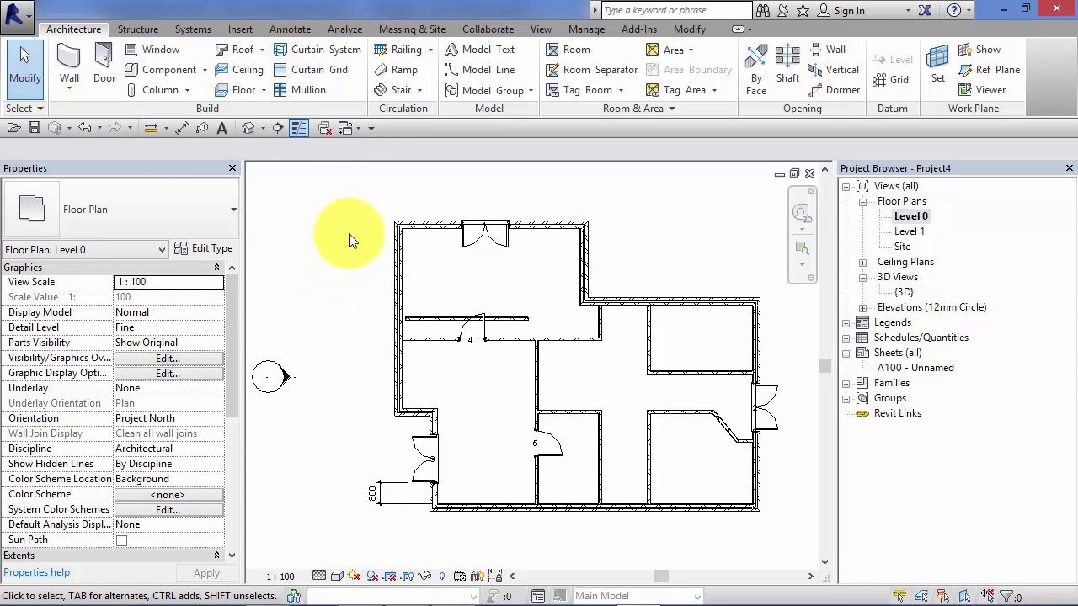
{"action": "left_click", "coordinate": [584, 30]}
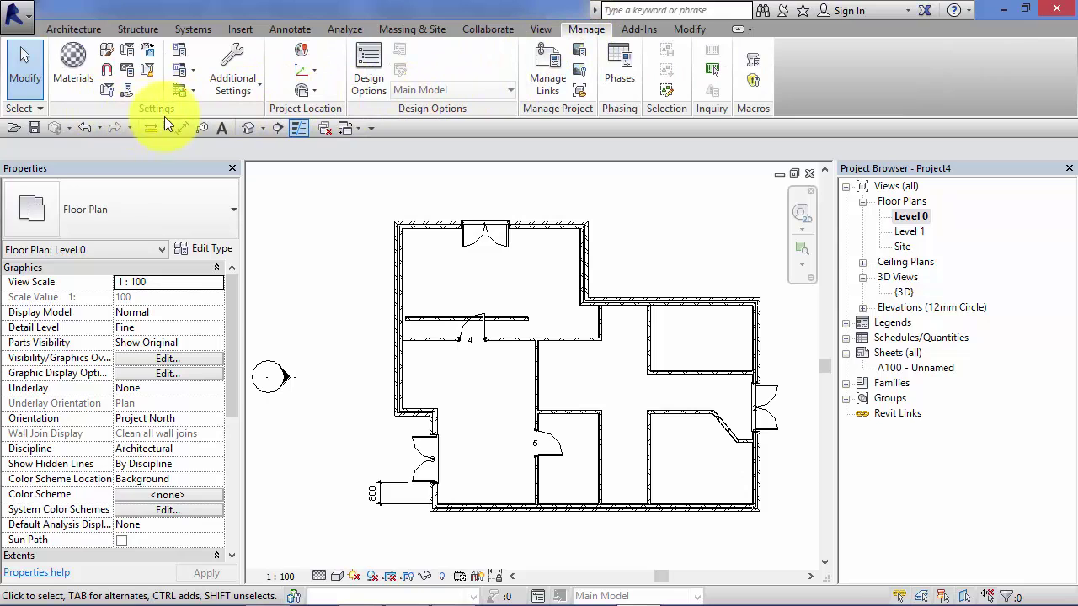
{"action": "left_click", "coordinate": [107, 72]}
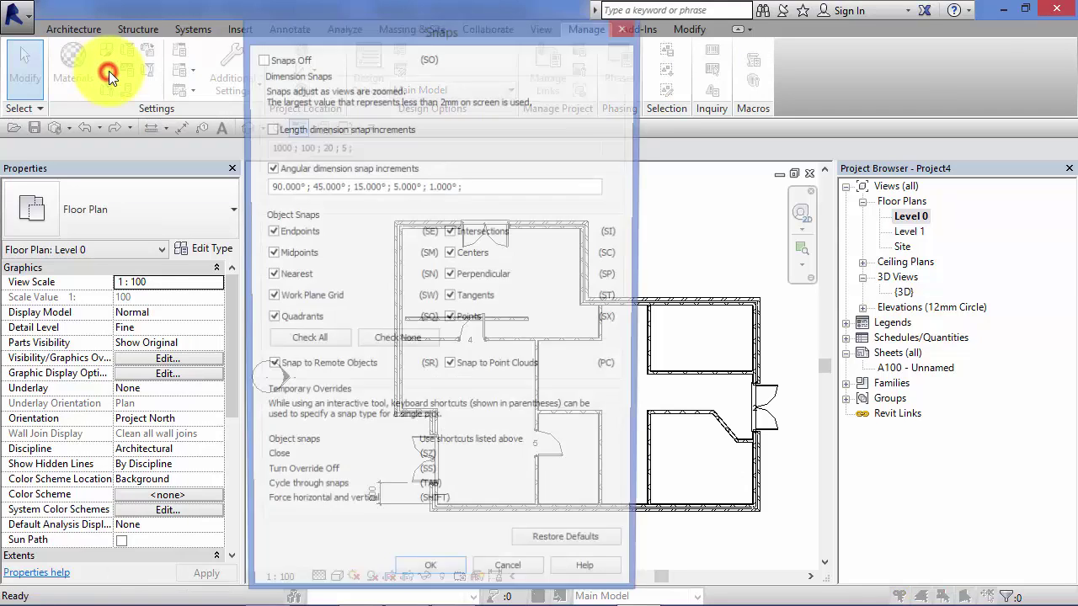
{"action": "left_click_drag", "start_coordinate": [395, 37], "coordinate": [421, 21]}
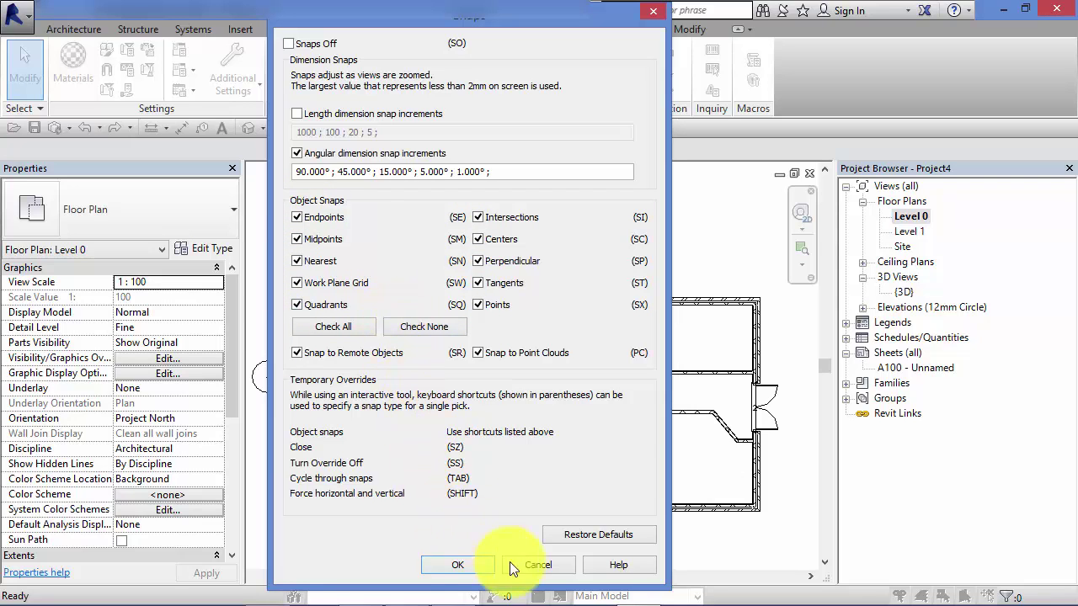
{"action": "left_click", "coordinate": [539, 570]}
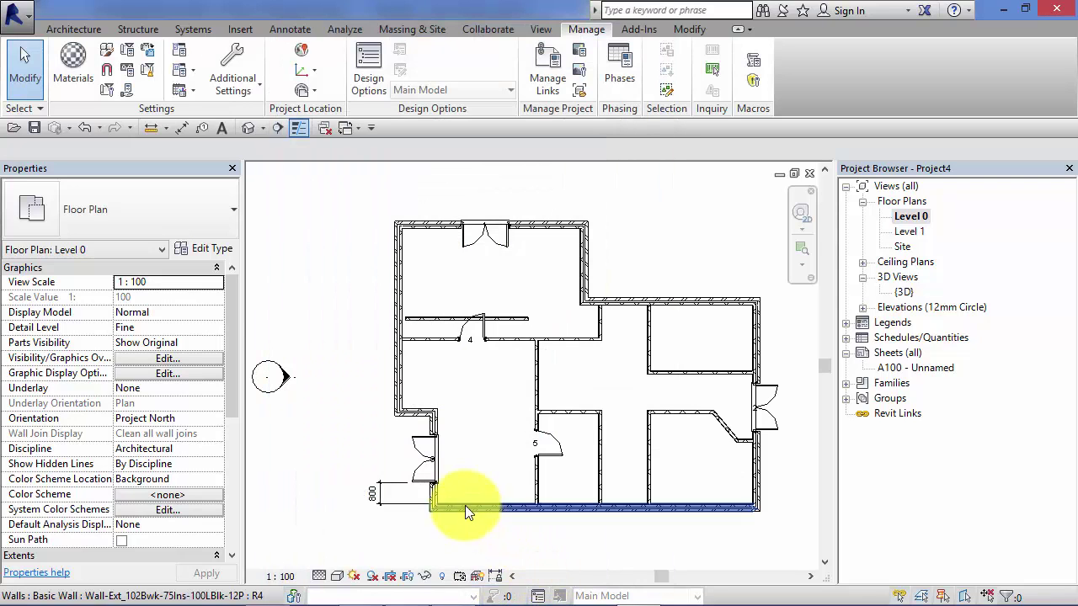